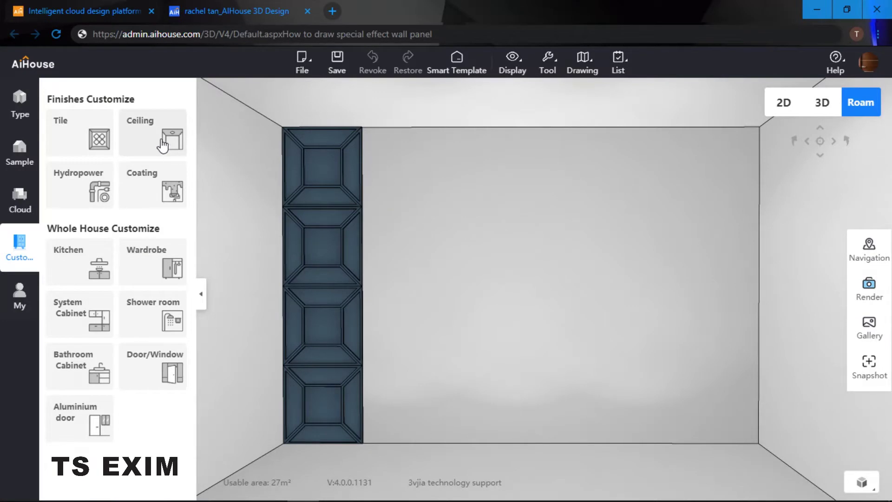
- Enter Ceiling custom mode from the Ceiling tile under Finishes Customize
click(152, 136)
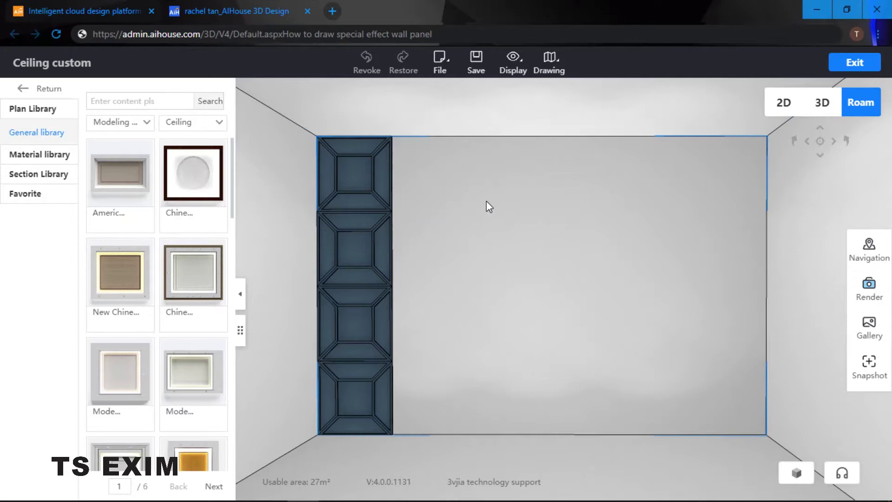
- Start a background wall design on this wall, widening the 2D drawing area
double_click(565, 269)
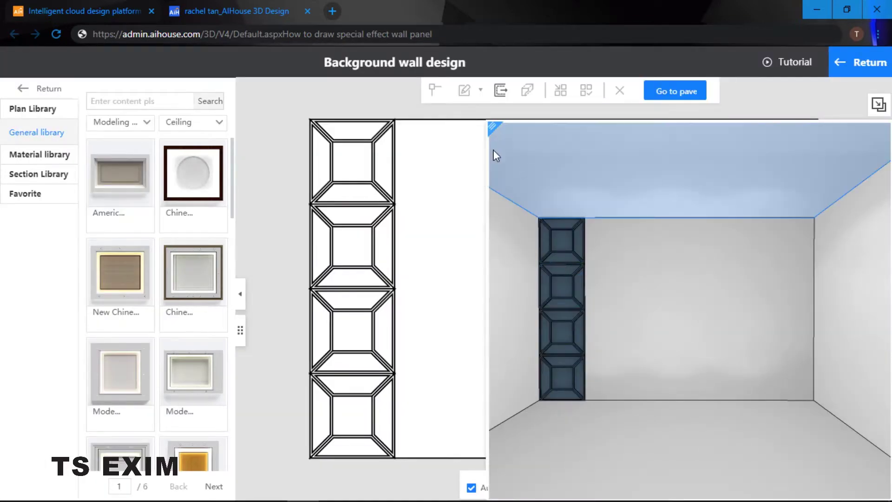
drag(482, 155, 773, 191)
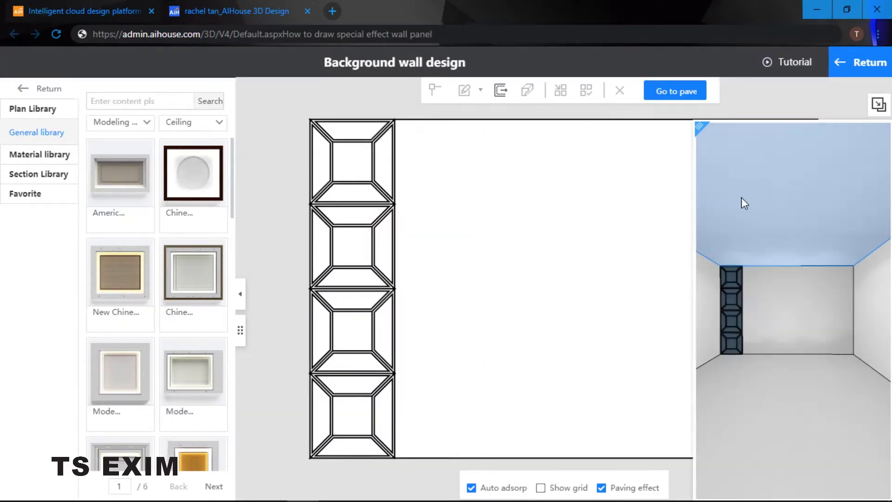
drag(595, 178, 584, 163)
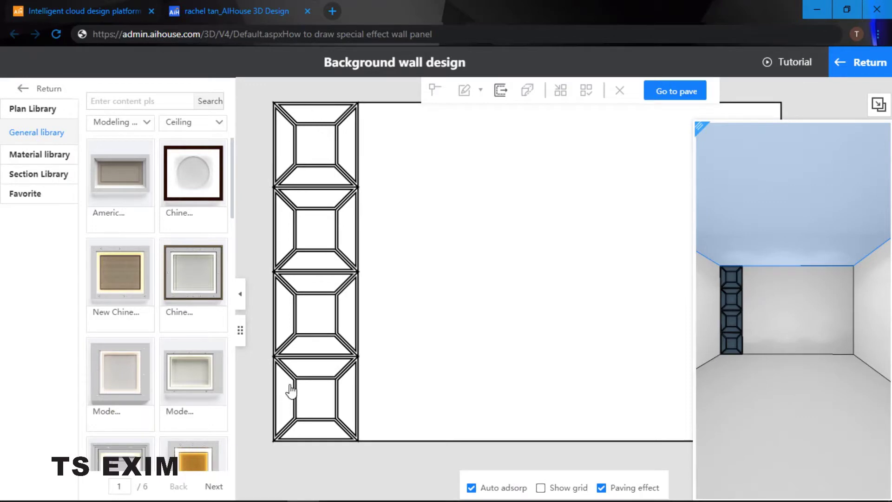
drag(423, 162, 412, 190)
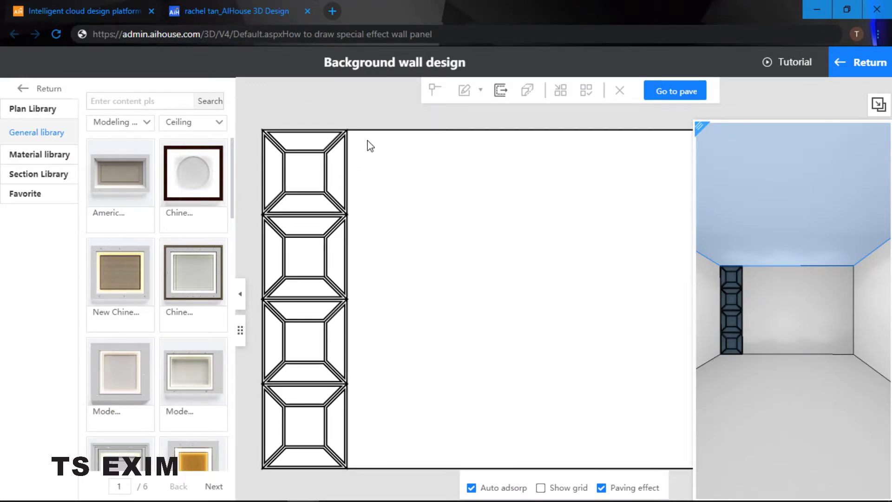
click(424, 141)
- Draw a rectangle starting at the wall's top edge
click(464, 94)
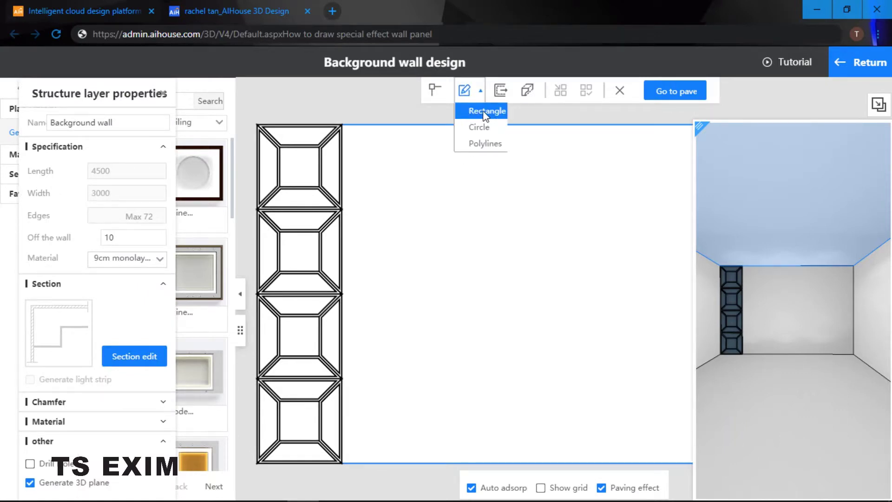
click(486, 111)
click(421, 124)
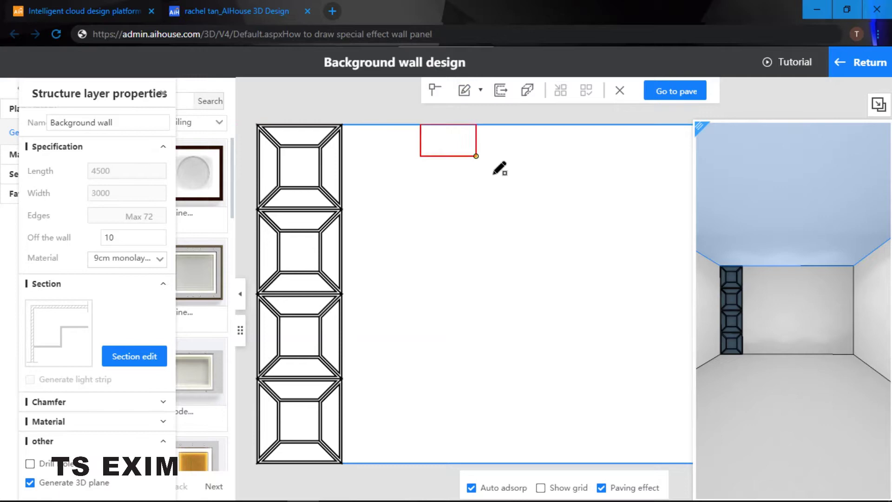
click(511, 209)
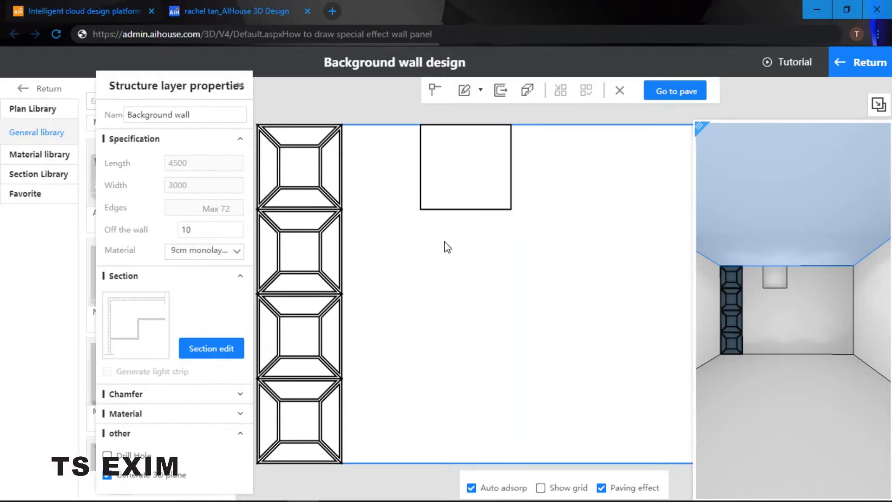
click(464, 160)
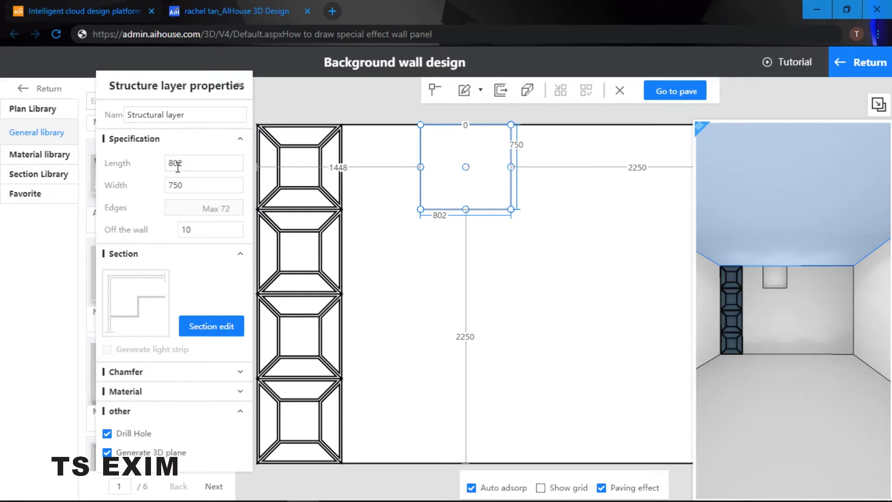
- Make the rectangle a 750 × 750 square set 20 off the wall
double_click(159, 163)
text(750)
key(Return)
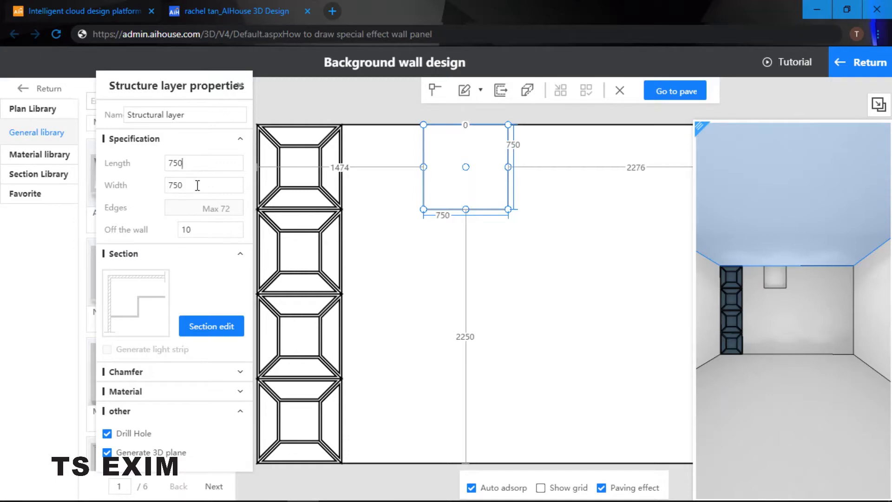
key(Tab)
click(203, 188)
drag(199, 230, 175, 230)
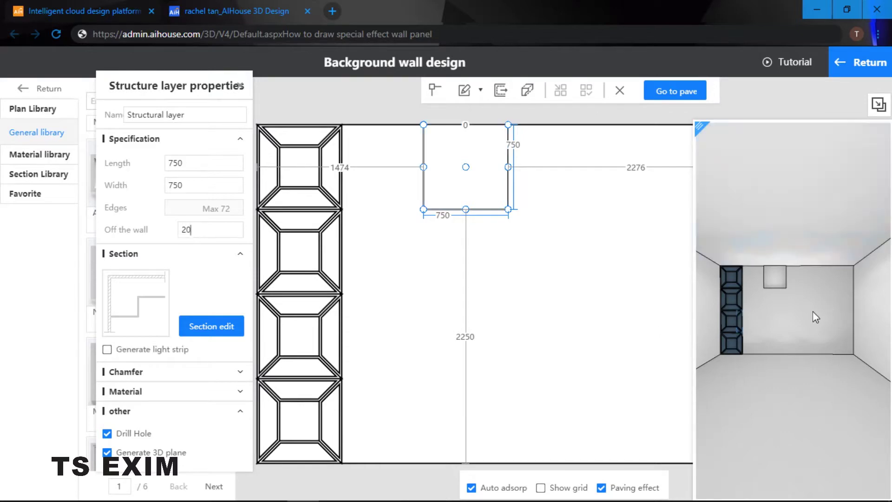
scroll(811, 326, up, 4)
click(801, 415)
scroll(802, 378, up, 5)
drag(804, 394, 739, 267)
click(581, 238)
click(516, 172)
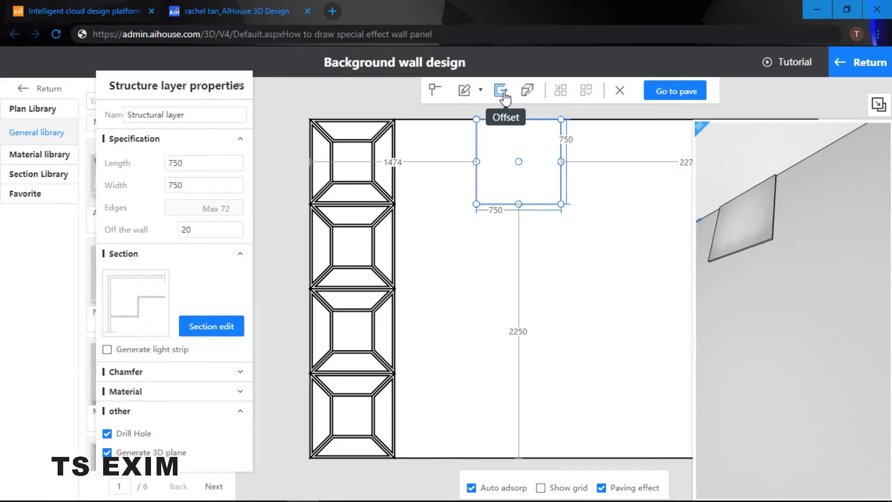
- Offset the 750 square inward by 200 and set the inner 350 square 10 off the wall
click(504, 94)
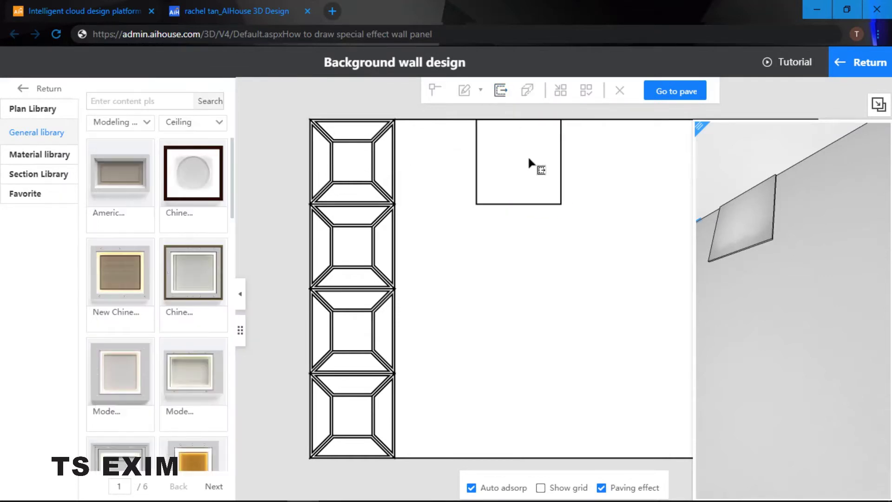
click(525, 148)
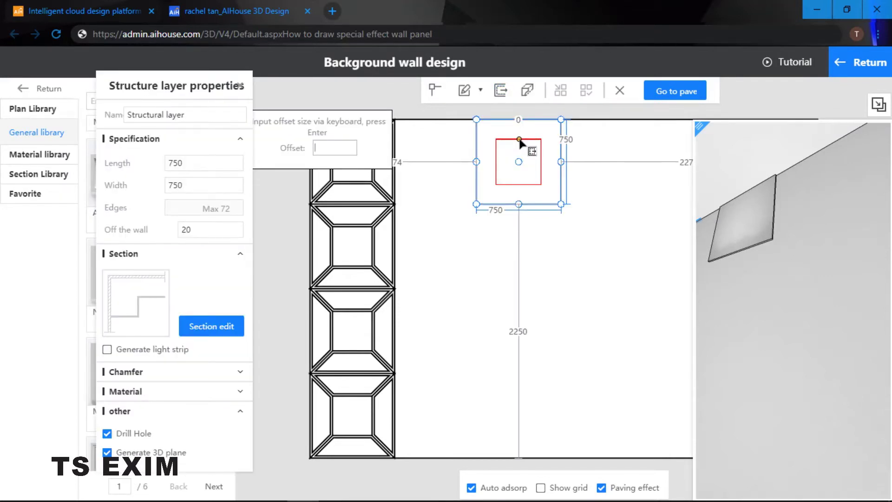
key(Return)
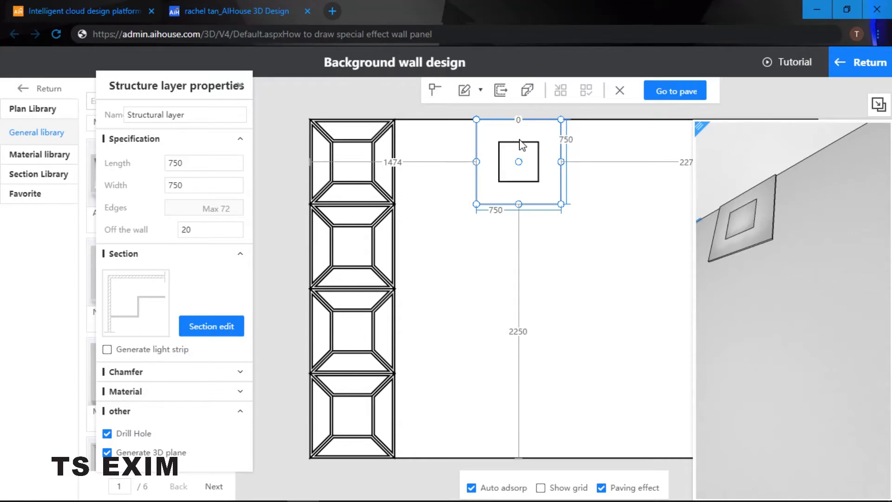
click(526, 135)
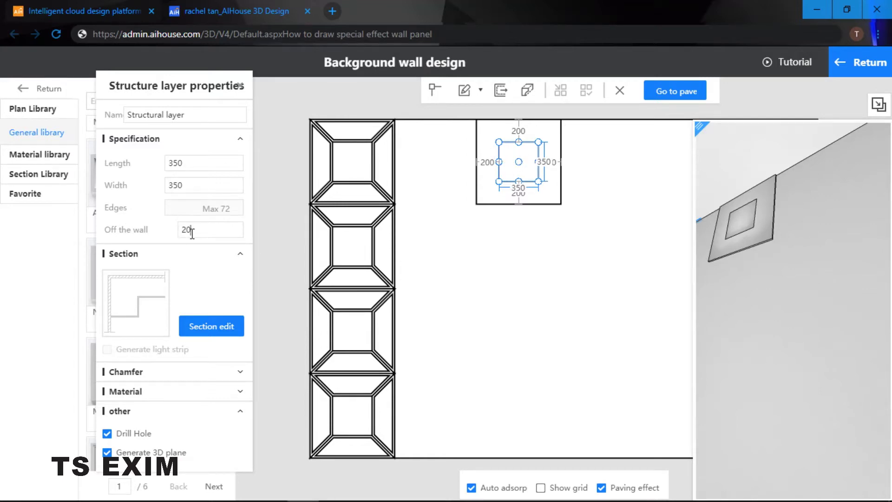
drag(192, 231, 168, 238)
click(486, 148)
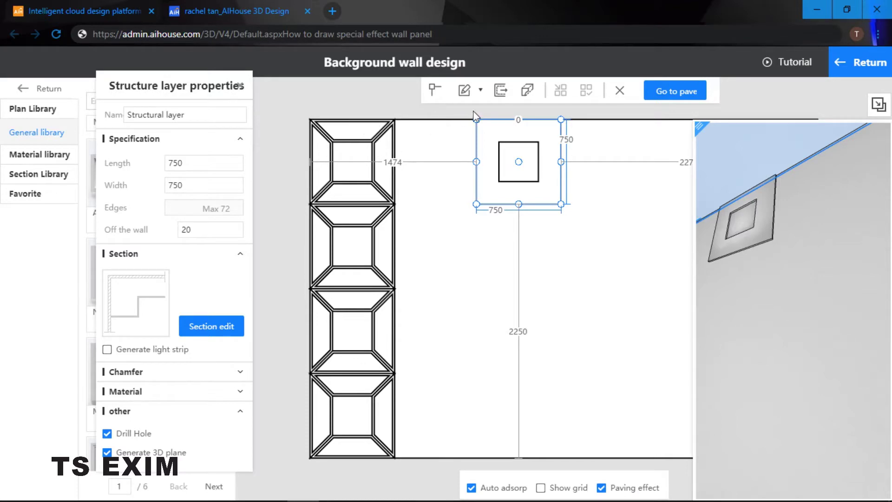
click(464, 90)
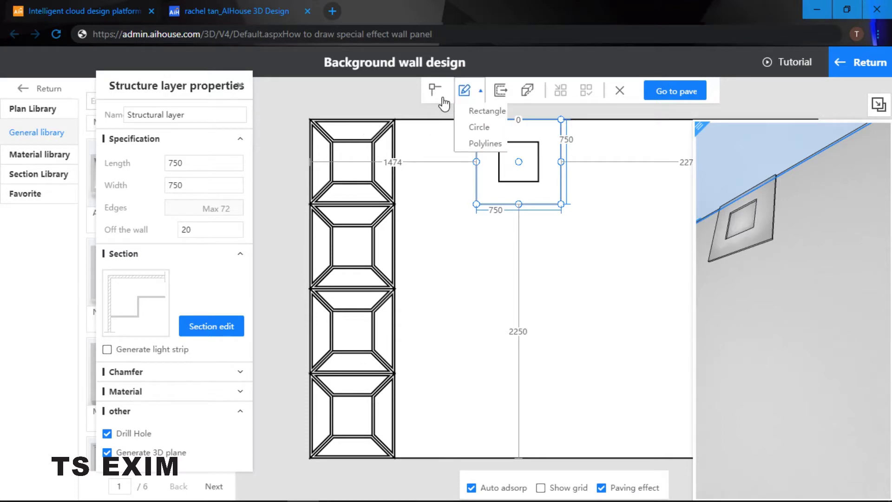
- Draw polylines from the frame's left corners to the inner square's corners, outlining the left trapezoid face
click(484, 145)
scroll(484, 172, up, 3)
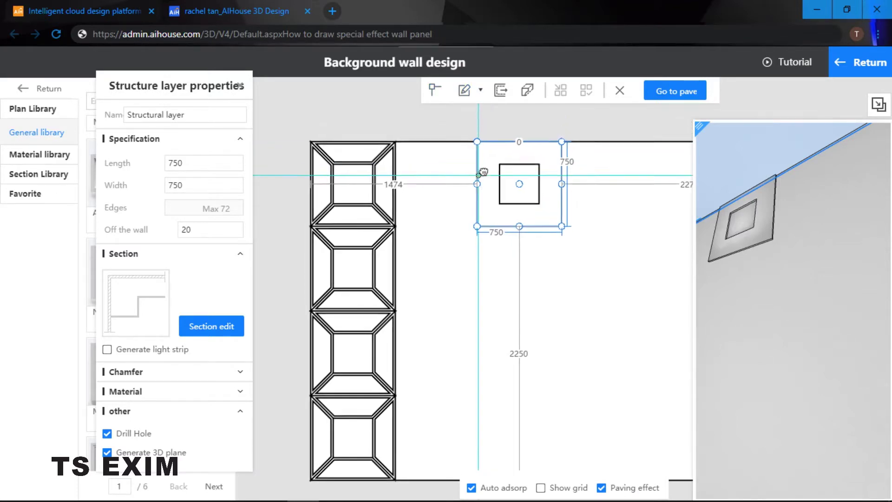
scroll(490, 171, up, 1)
click(471, 124)
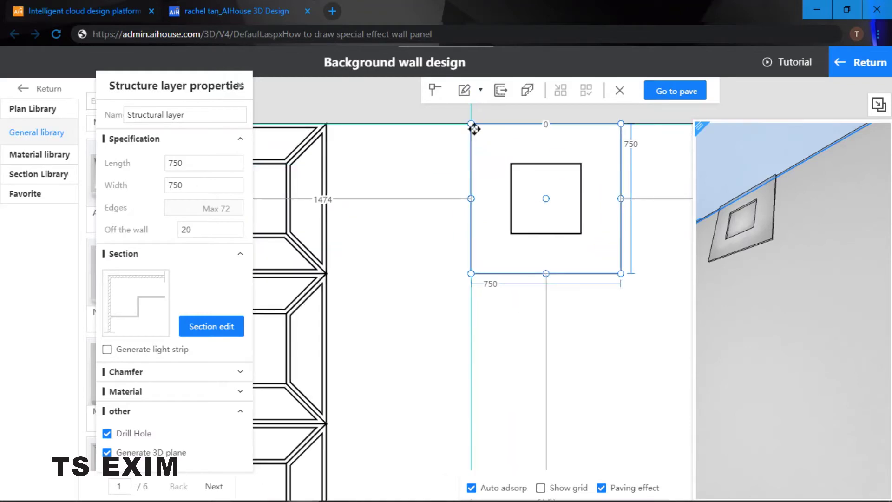
click(514, 167)
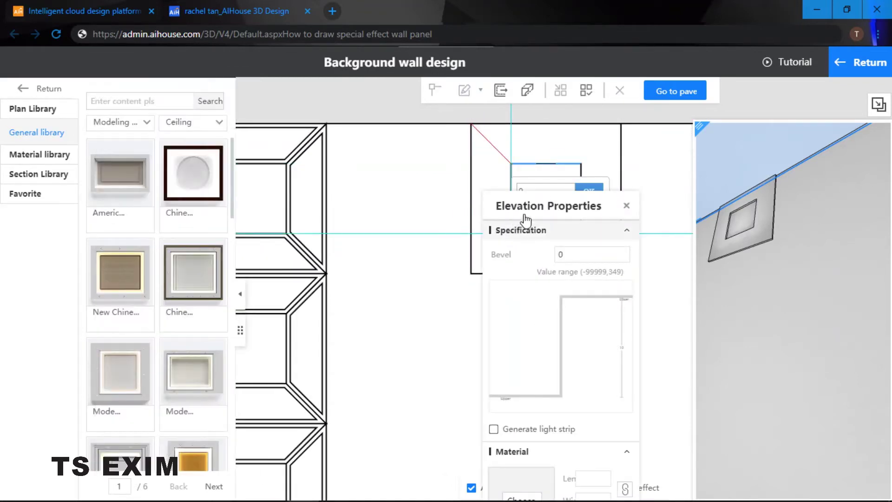
drag(529, 206, 291, 149)
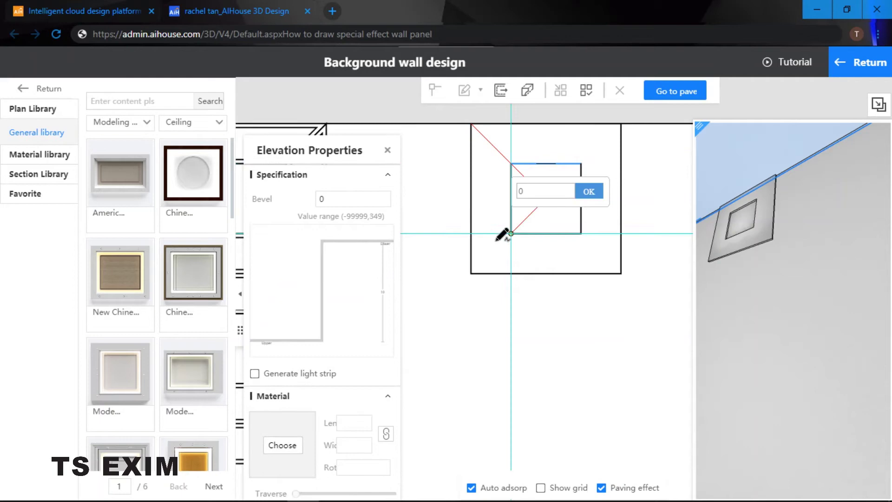
click(511, 234)
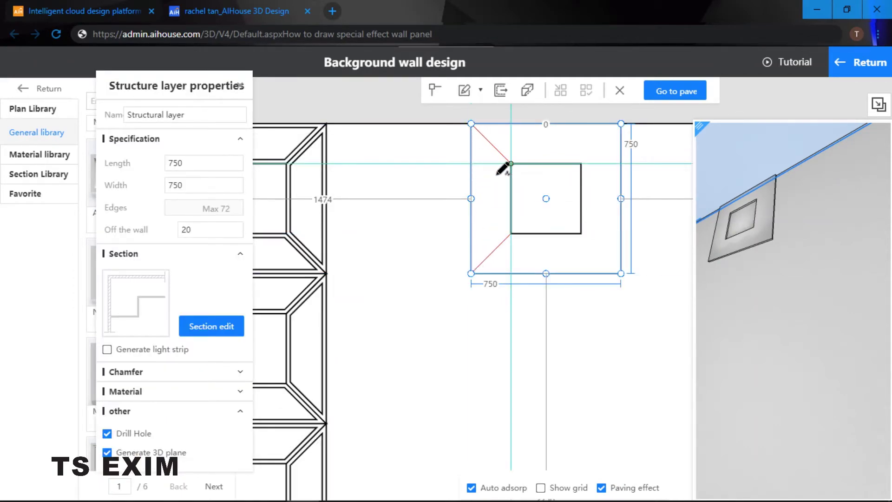
right_click(521, 146)
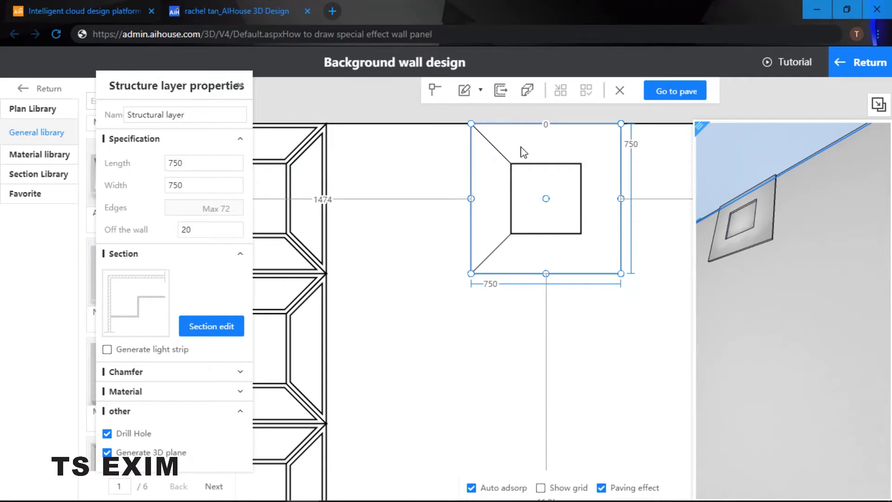
click(497, 157)
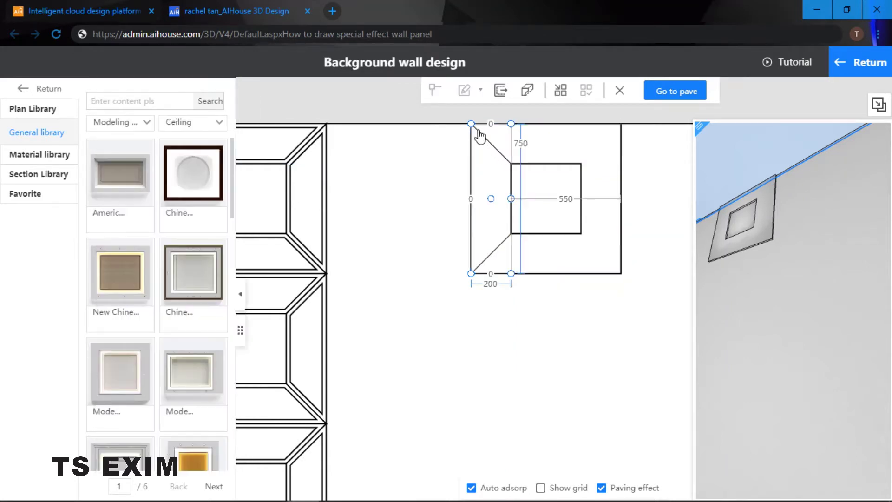
right_click(491, 148)
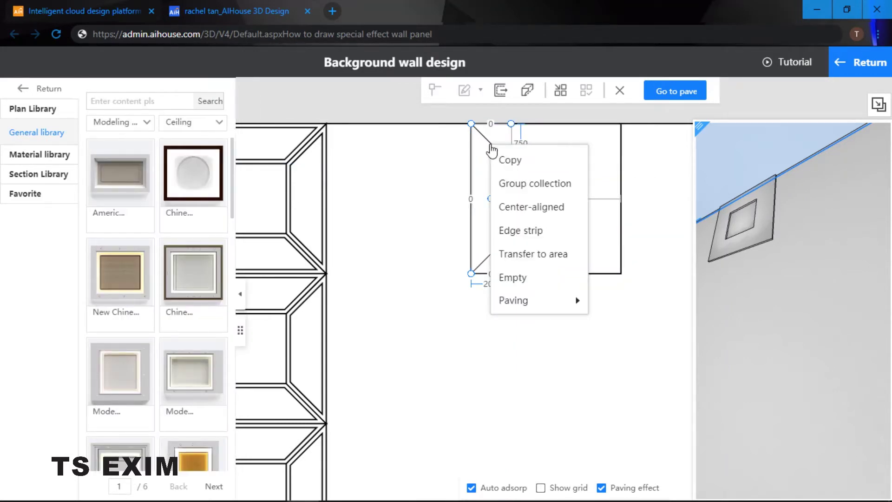
- Transfer the left border face to an area and offset it inward
click(535, 255)
click(499, 171)
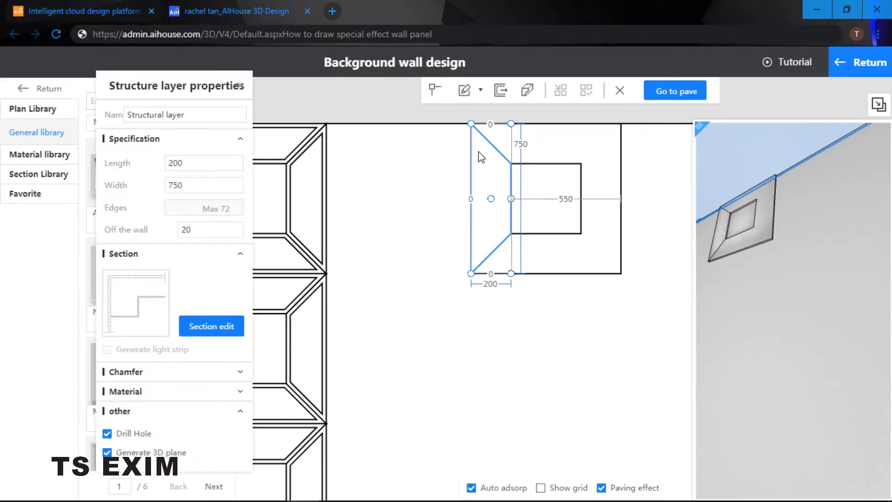
click(504, 97)
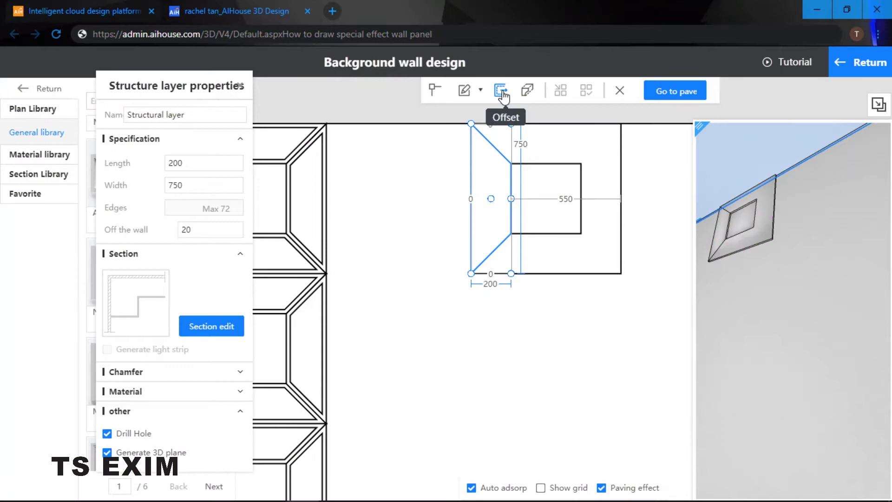
drag(159, 86, 86, 85)
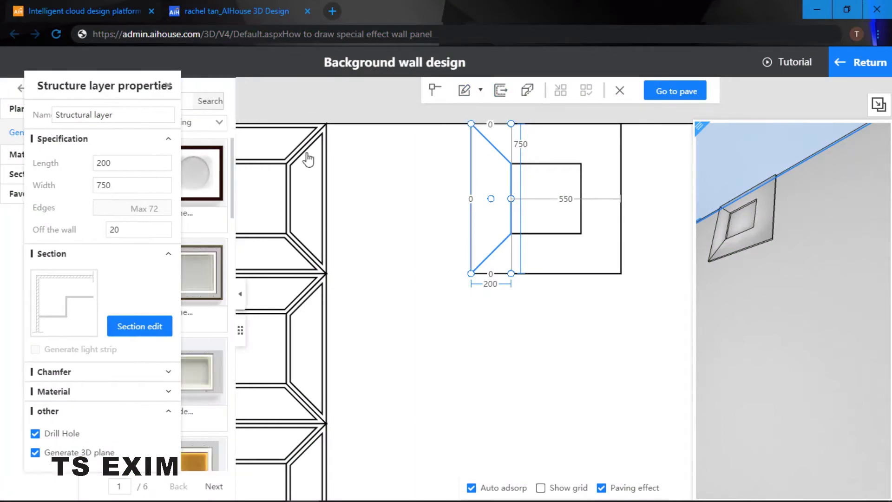
click(500, 97)
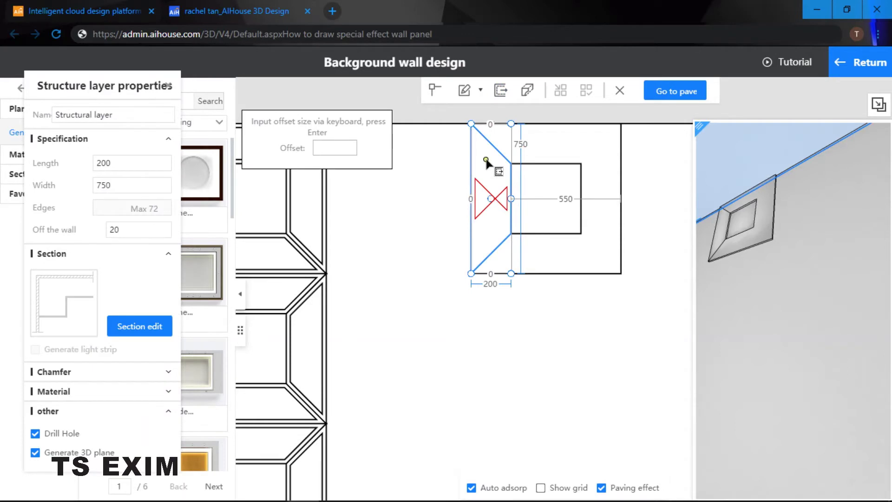
click(488, 164)
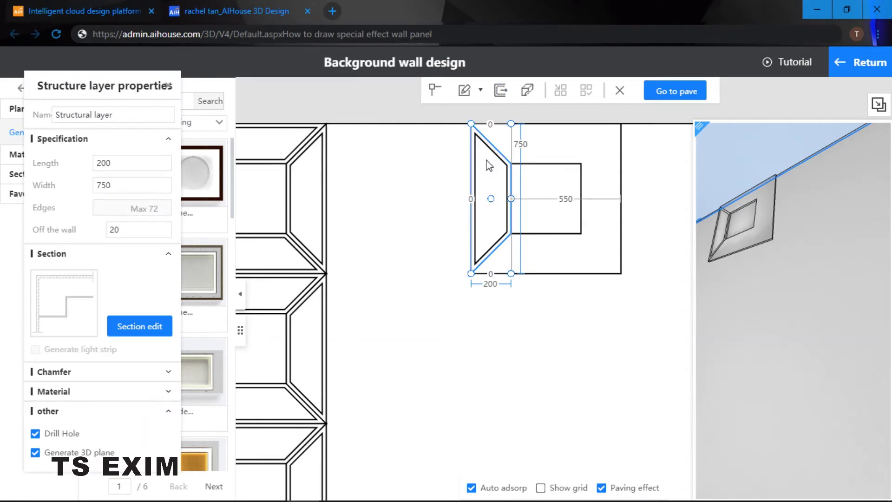
- Set the inner offset trapezoid 10 off the wall
click(490, 169)
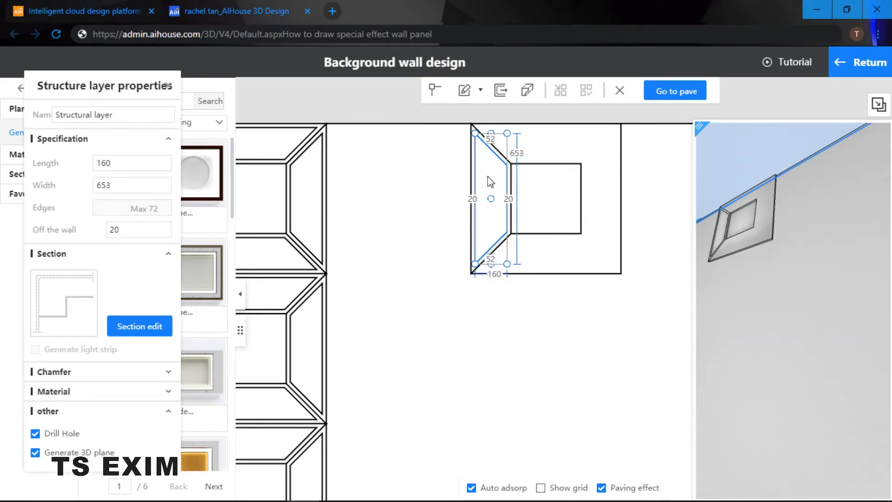
drag(122, 93, 325, 90)
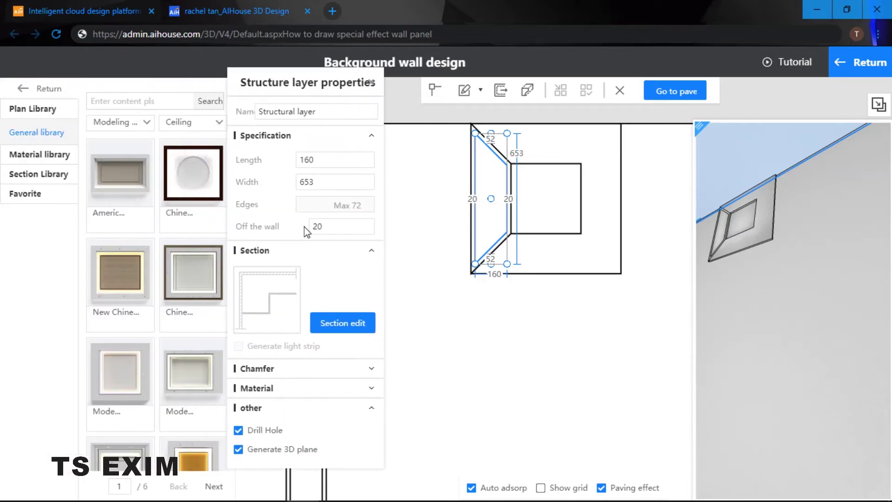
click(288, 226)
key(Return)
scroll(737, 289, up, 3)
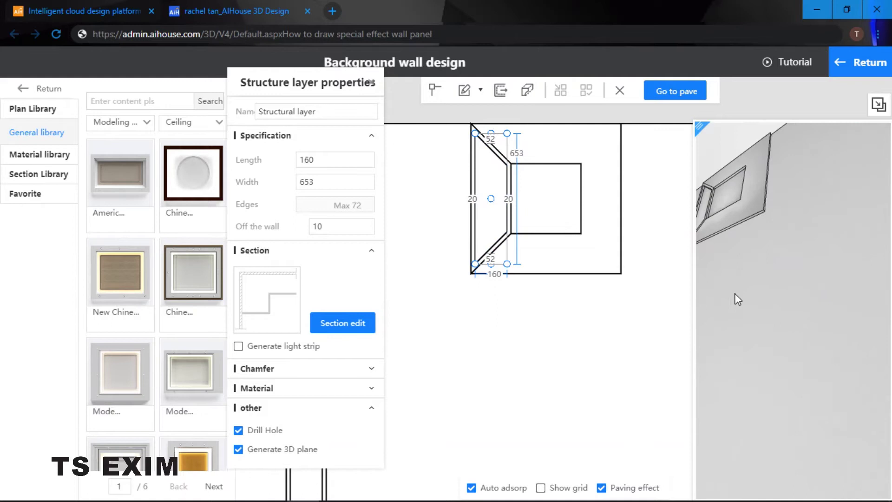
click(749, 278)
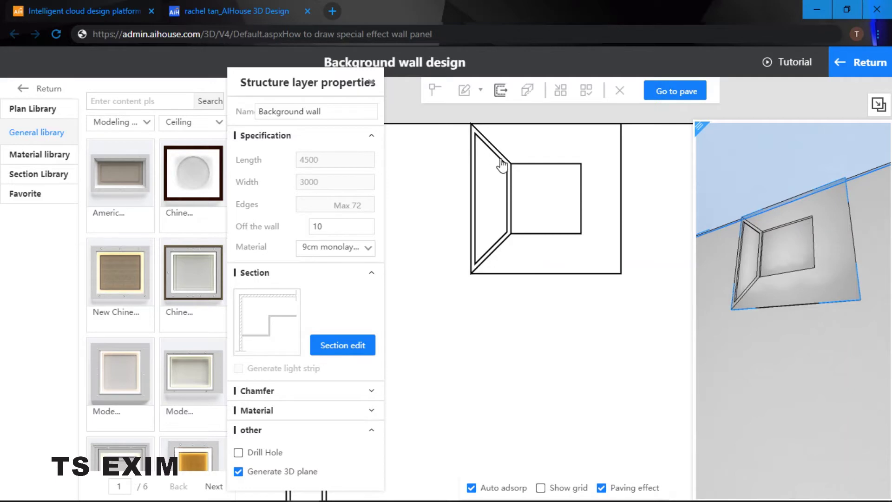
- Copy the trapezoid frame to the right, top and bottom of the inner square
scroll(494, 185, up, 3)
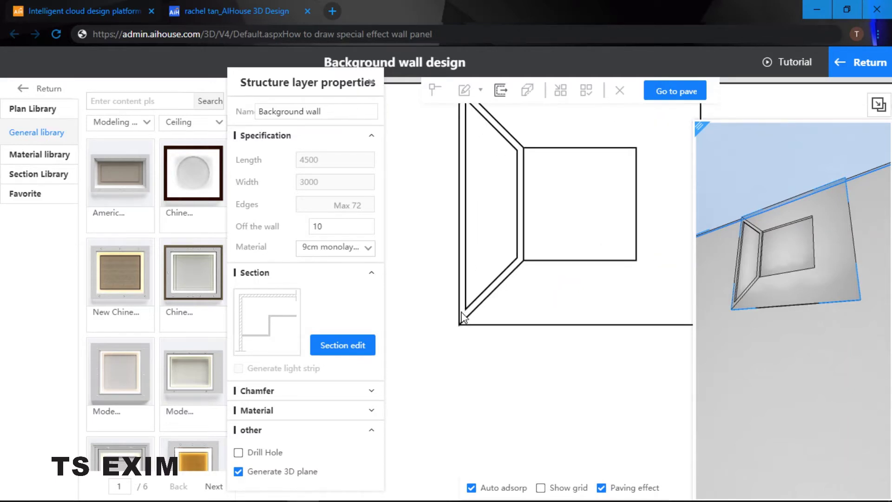
right_click(463, 317)
click(501, 275)
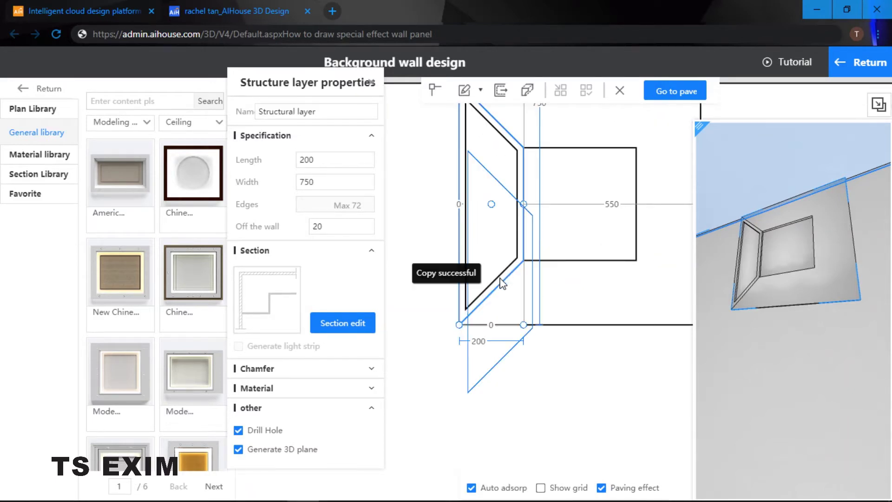
click(601, 300)
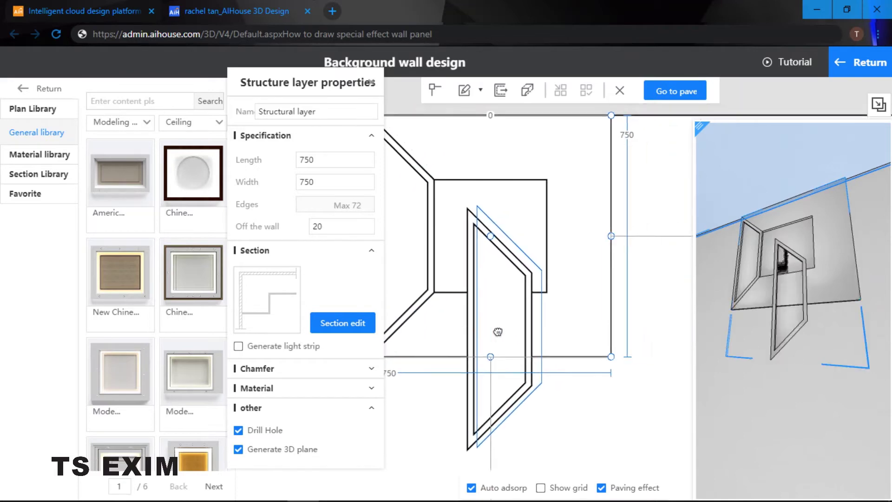
click(572, 253)
click(475, 157)
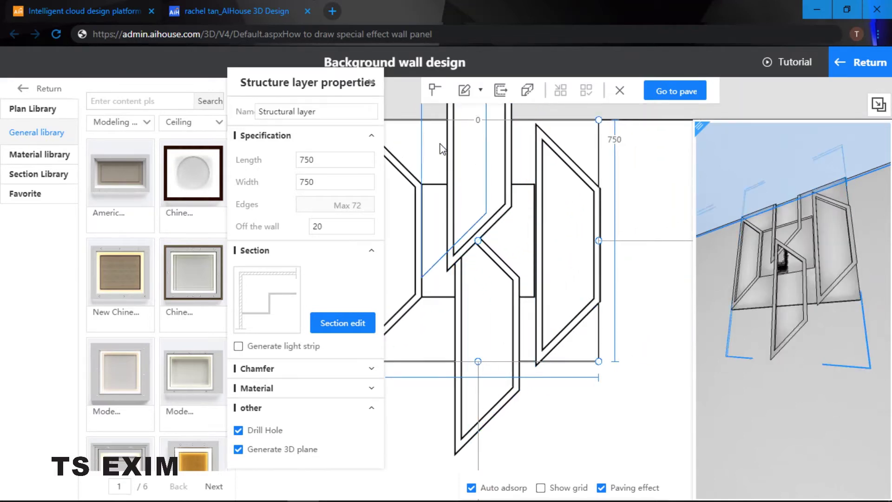
scroll(564, 296, down, 3)
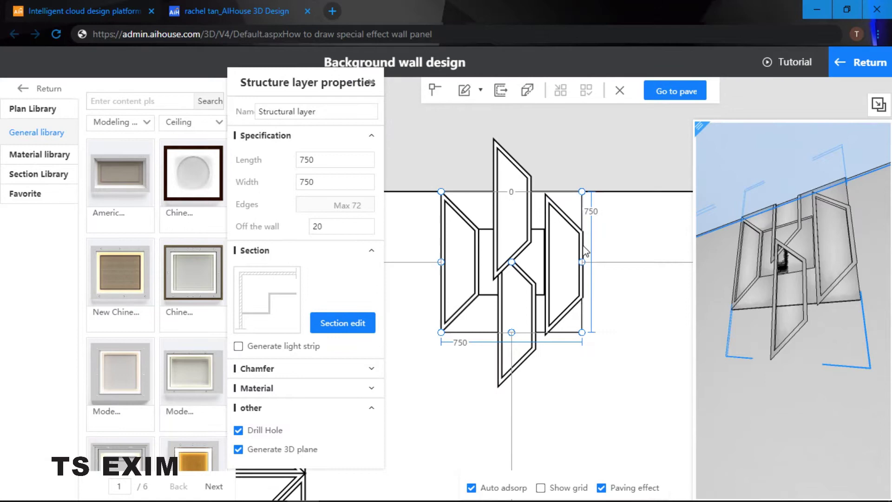
drag(350, 89, 288, 88)
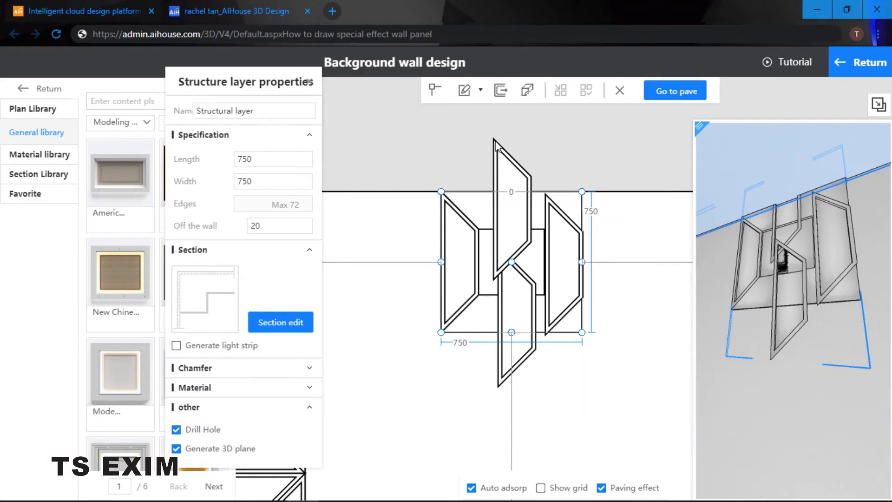
scroll(500, 156, up, 2)
scroll(499, 158, up, 1)
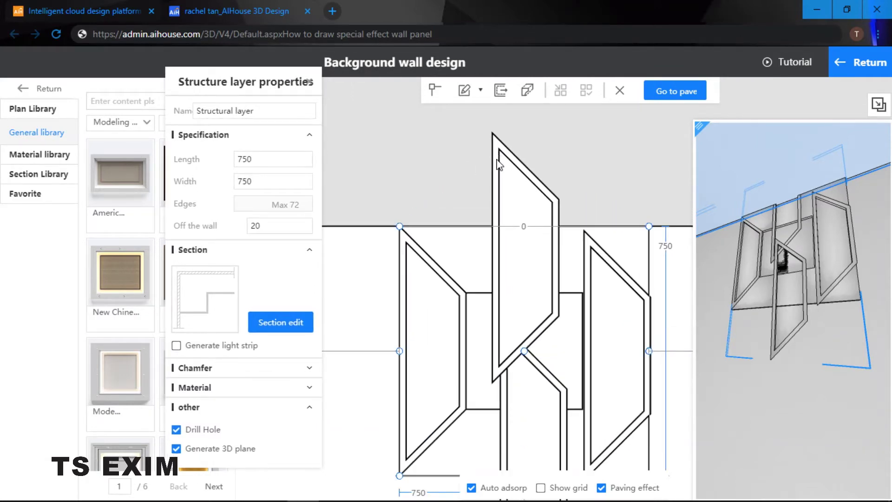
scroll(498, 165, down, 2)
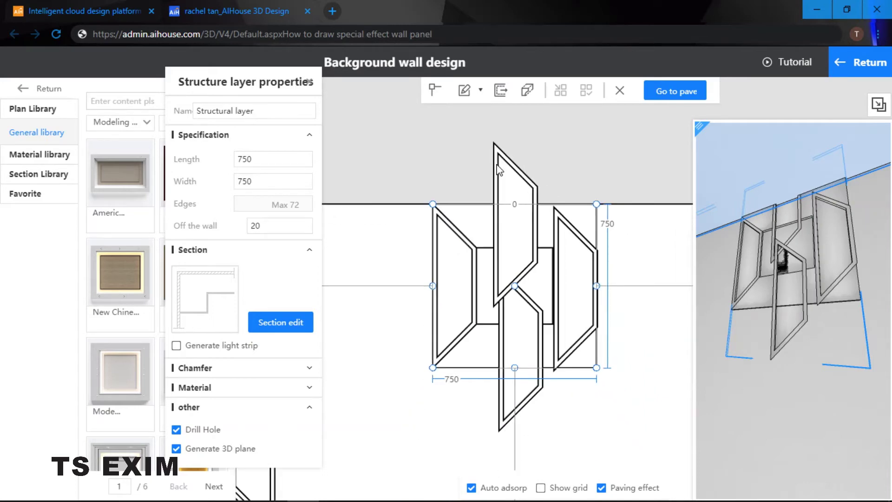
scroll(500, 169, up, 1)
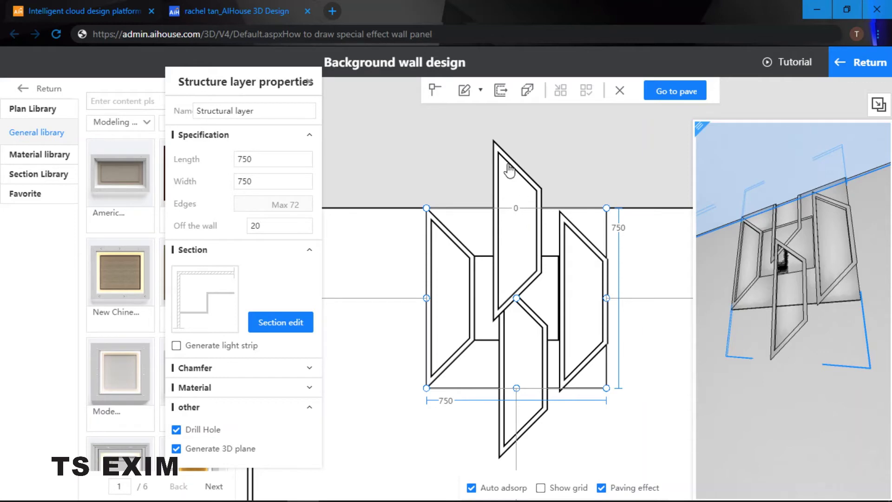
- Rotate the top frame copy 90° to horizontal and set its side offset to 0 so it sits flush
click(497, 155)
click(529, 185)
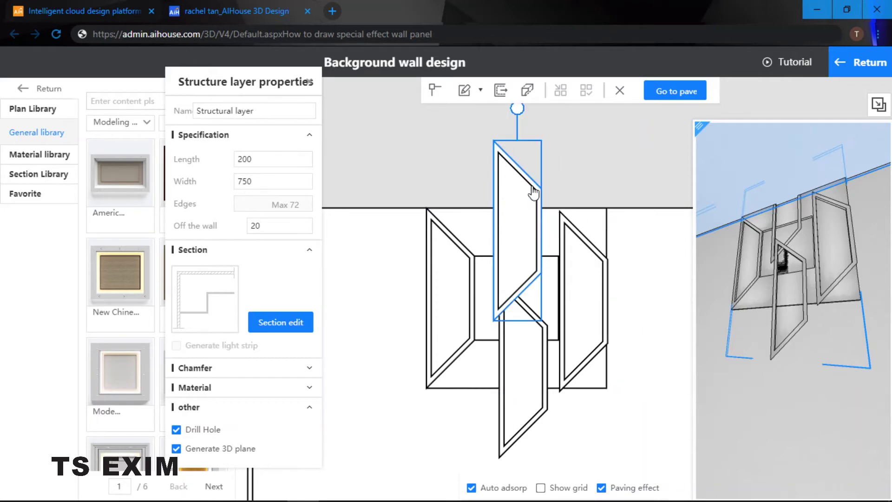
middle_drag(535, 164, 525, 195)
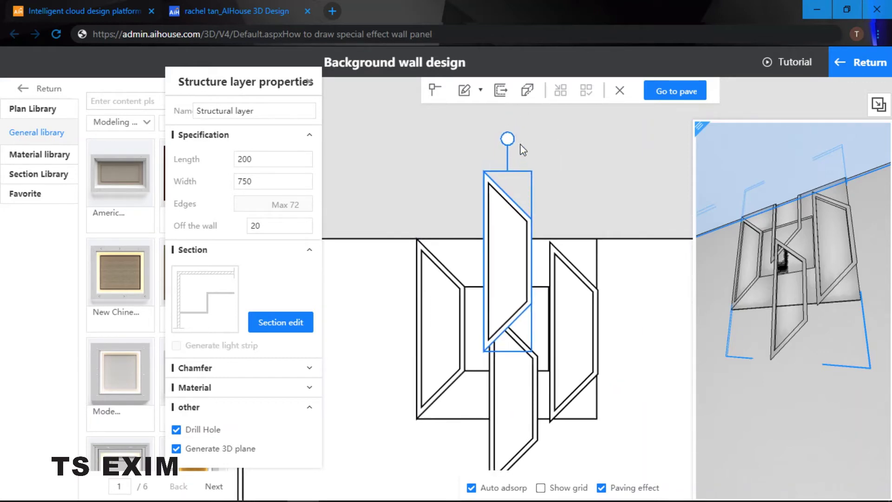
drag(513, 138, 649, 261)
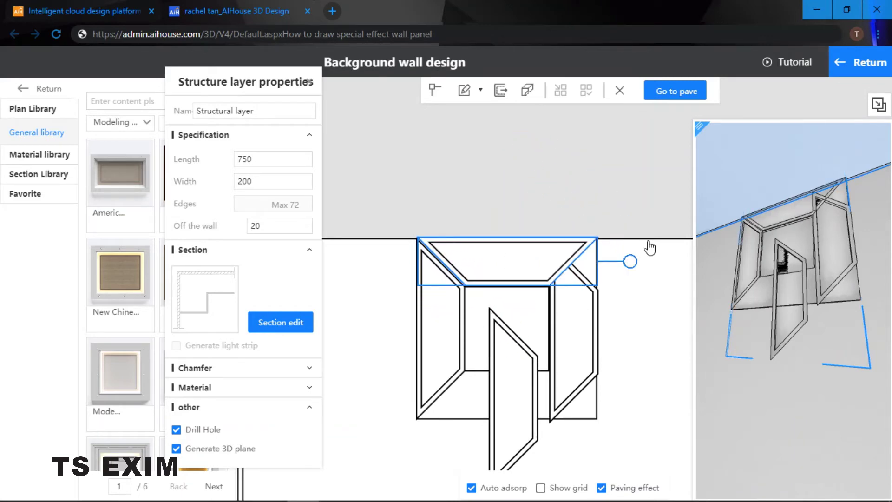
click(538, 262)
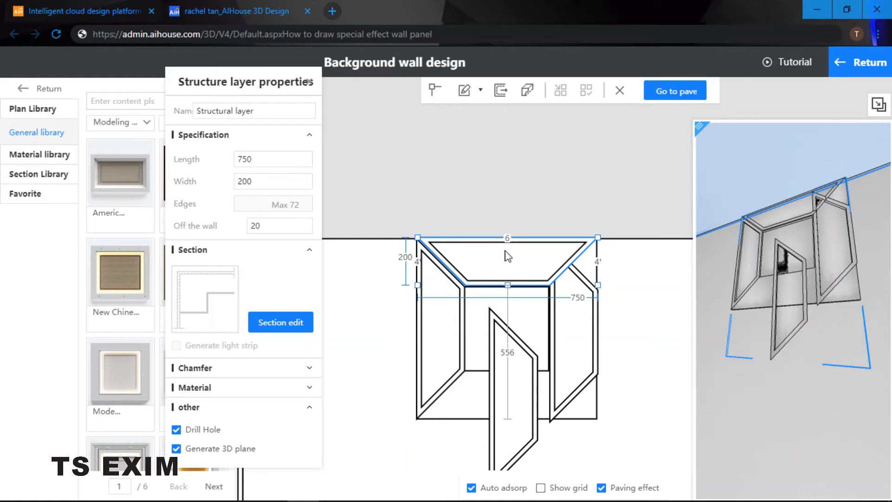
click(509, 254)
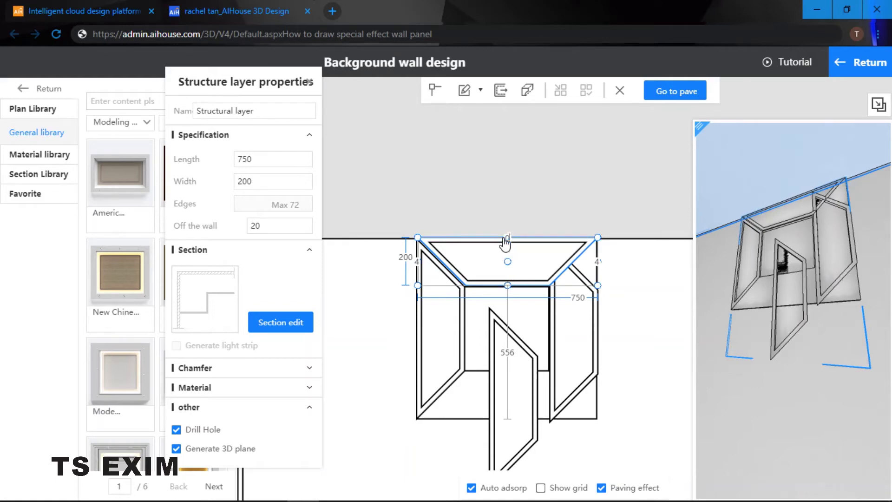
drag(506, 242, 506, 243)
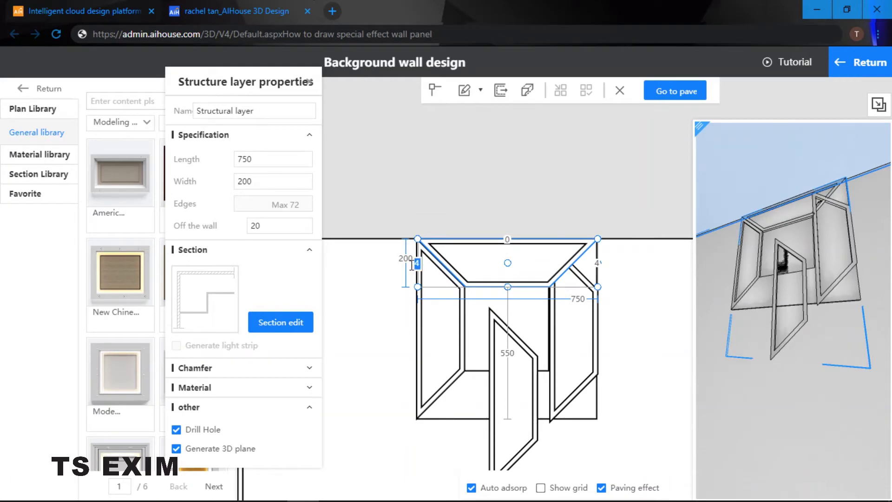
key(Return)
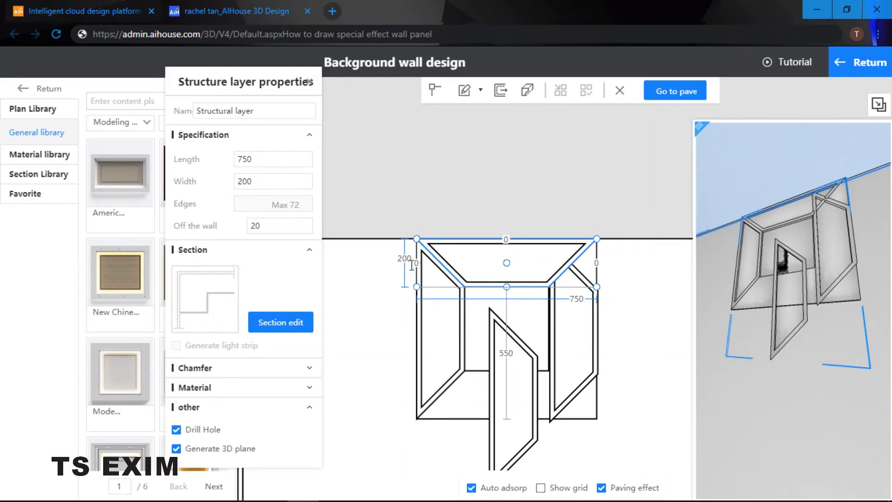
click(623, 294)
- Make the side trapezoid frame flush with the panel, setting its right and top offsets to 0
click(555, 333)
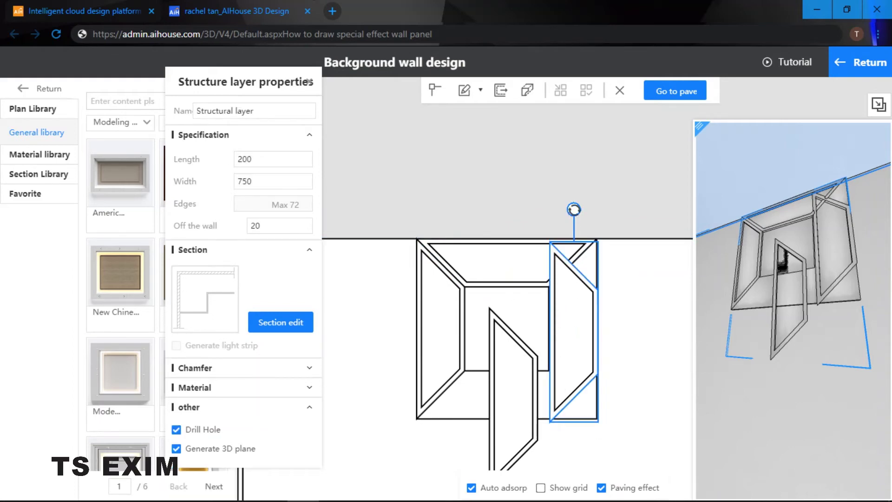
drag(574, 207, 615, 396)
key(m)
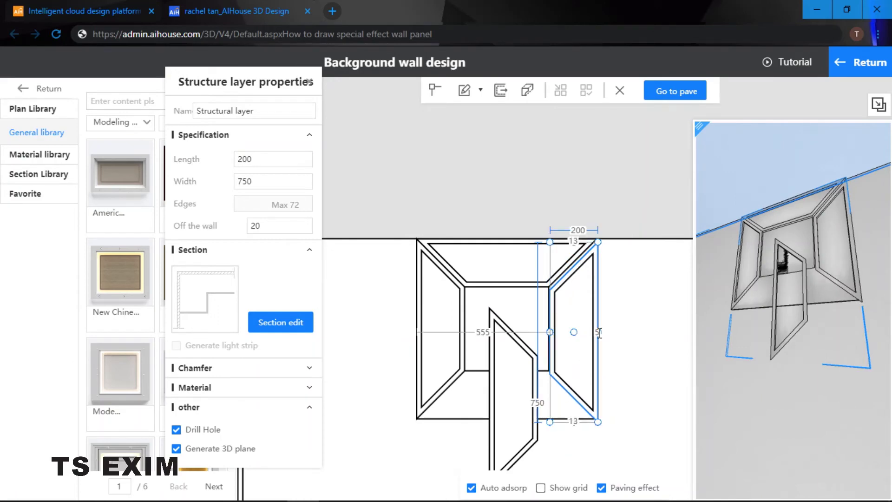
text(0)
key(Return)
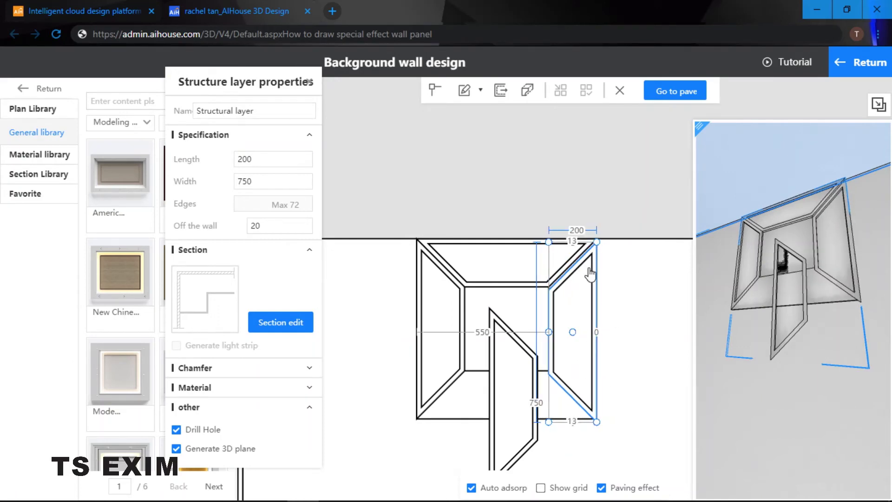
click(576, 243)
text(0)
key(Return)
scroll(490, 338, up, 1)
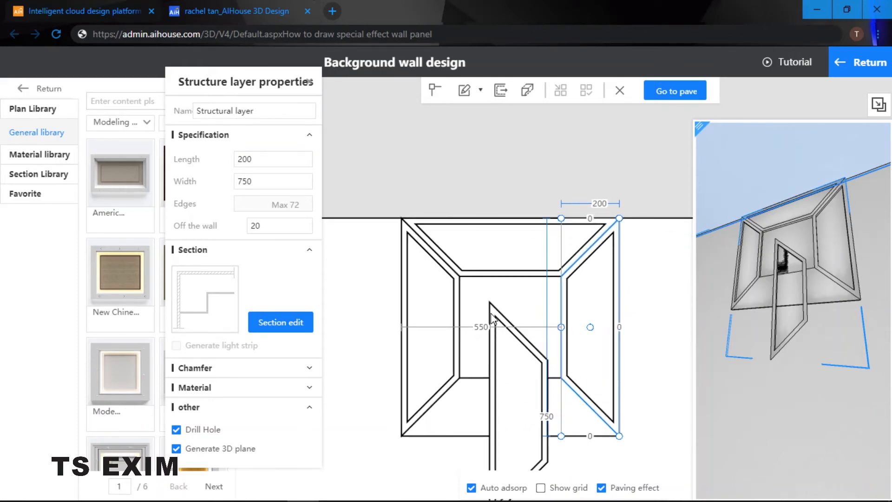
- Rotate the last trapezoid to a horizontal 750 × 200 and set its bottom and left offsets to 0
click(494, 318)
scroll(502, 330, down, 2)
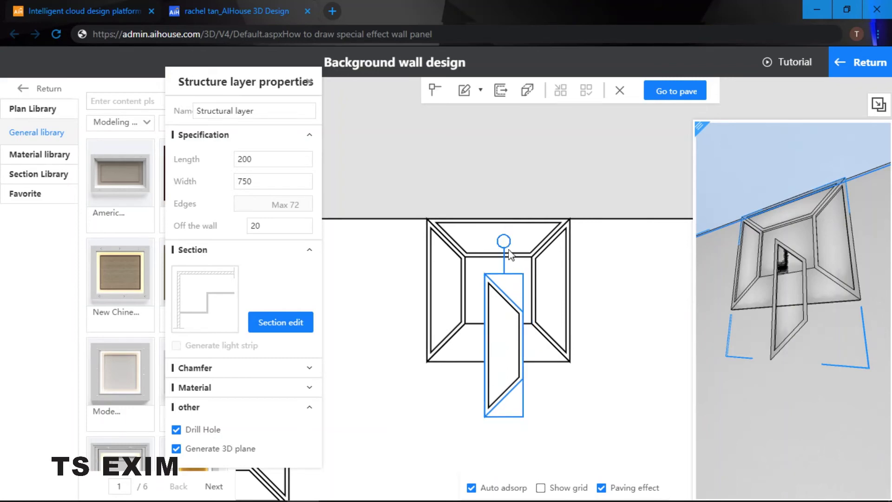
drag(503, 246, 456, 273)
drag(436, 341, 436, 341)
click(502, 347)
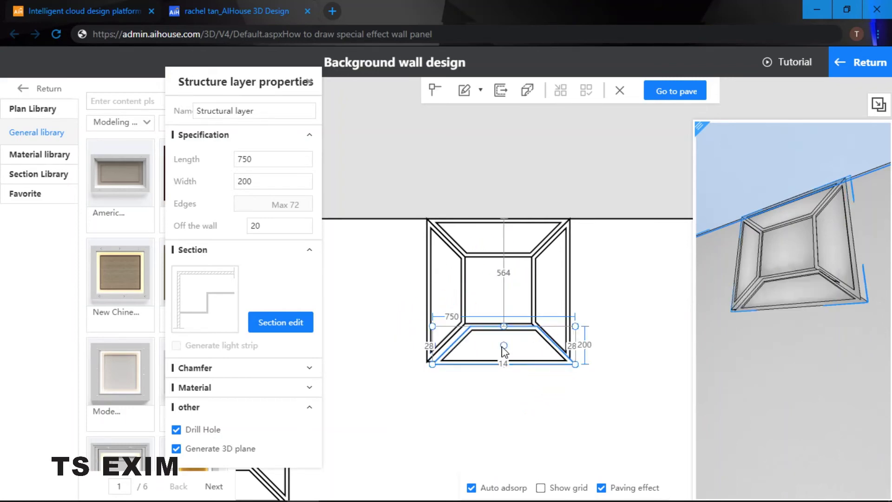
click(498, 364)
text(0)
key(Return)
click(431, 343)
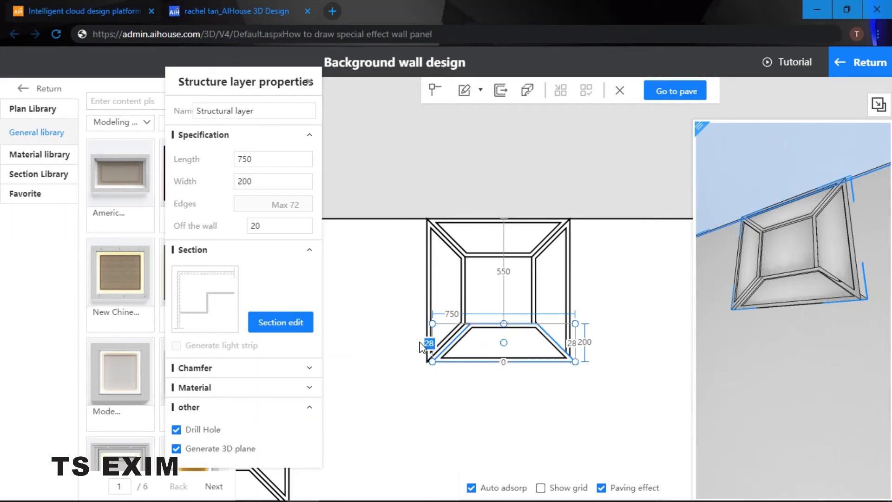
text(0)
key(Return)
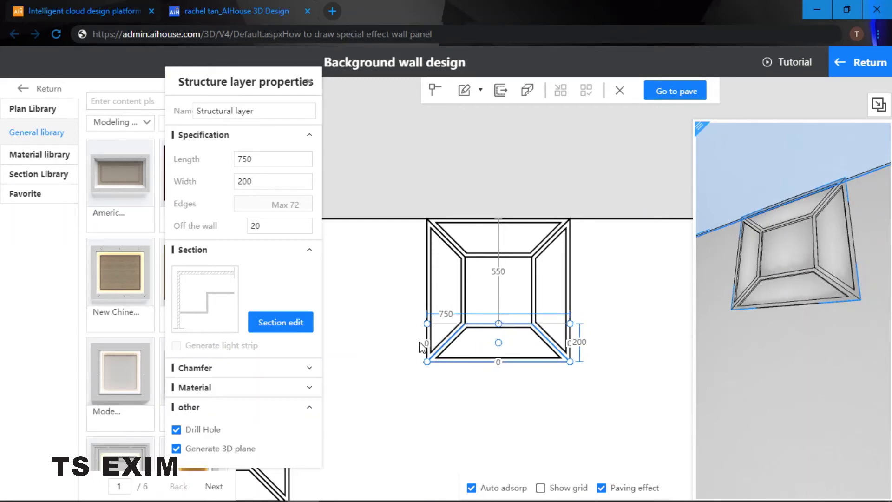
click(309, 83)
scroll(427, 321, down, 2)
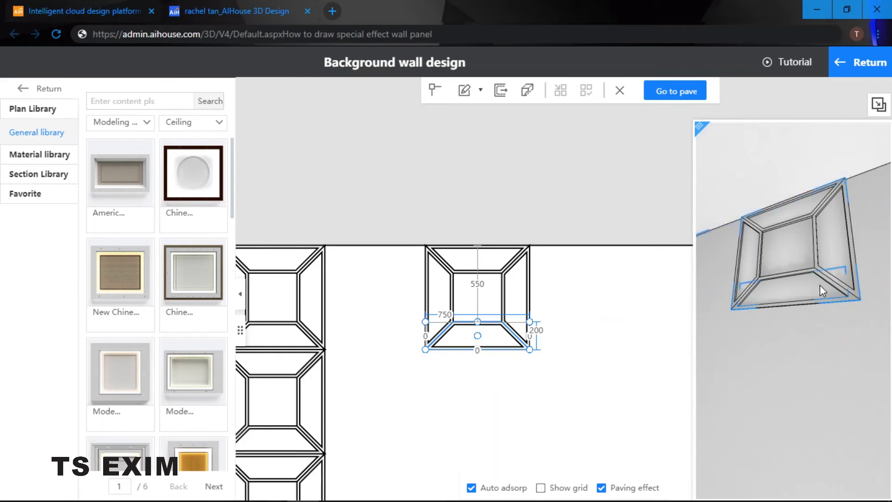
- Show the Texture materials filtered to lacquereds in Cold colour
drag(820, 285, 812, 316)
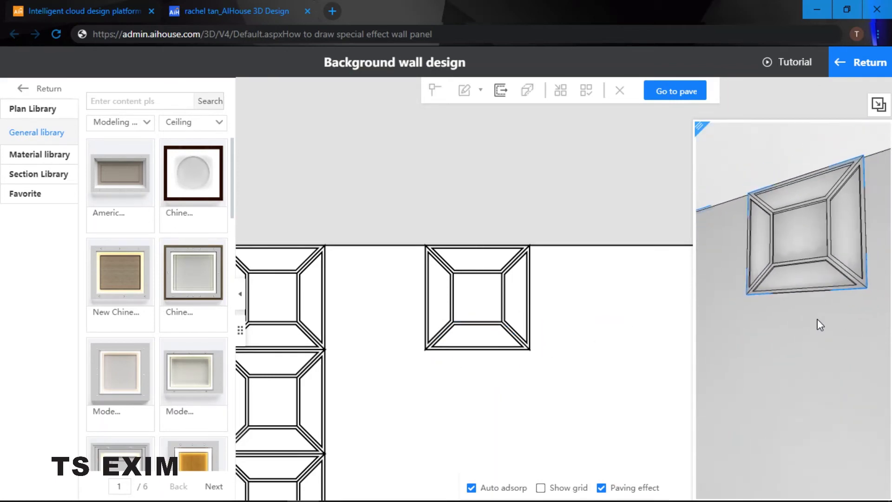
click(517, 303)
click(309, 84)
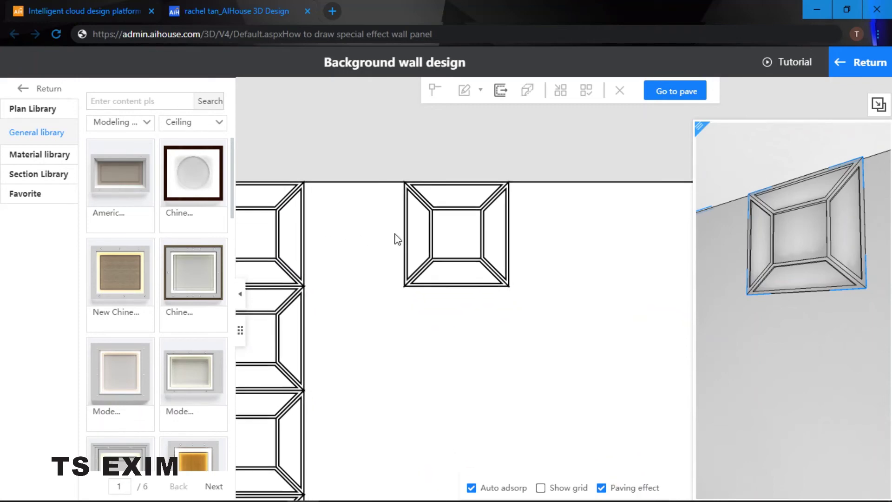
click(33, 157)
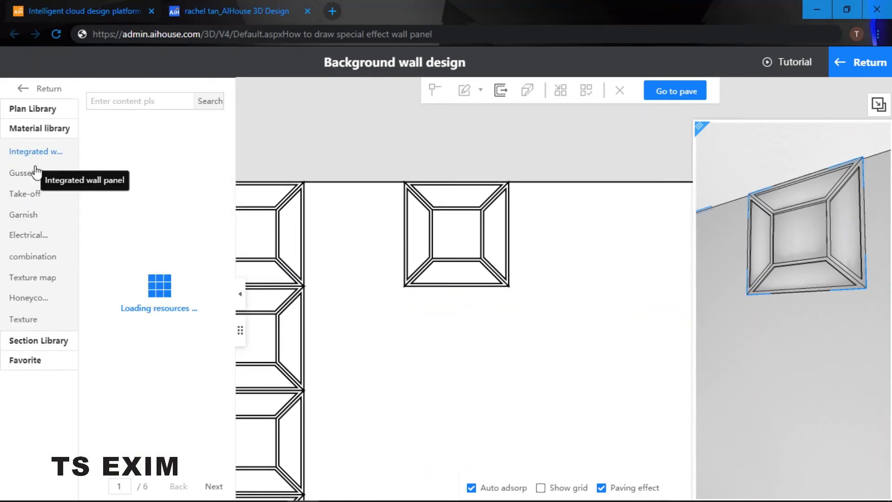
click(23, 321)
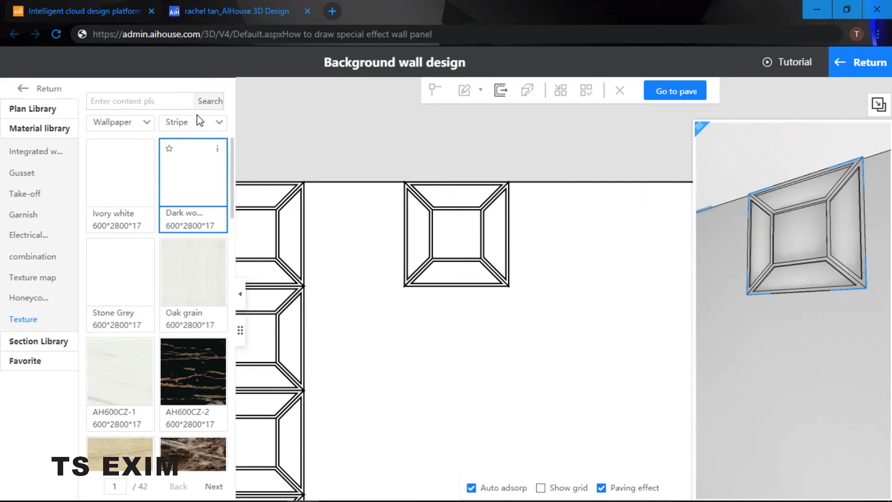
click(145, 124)
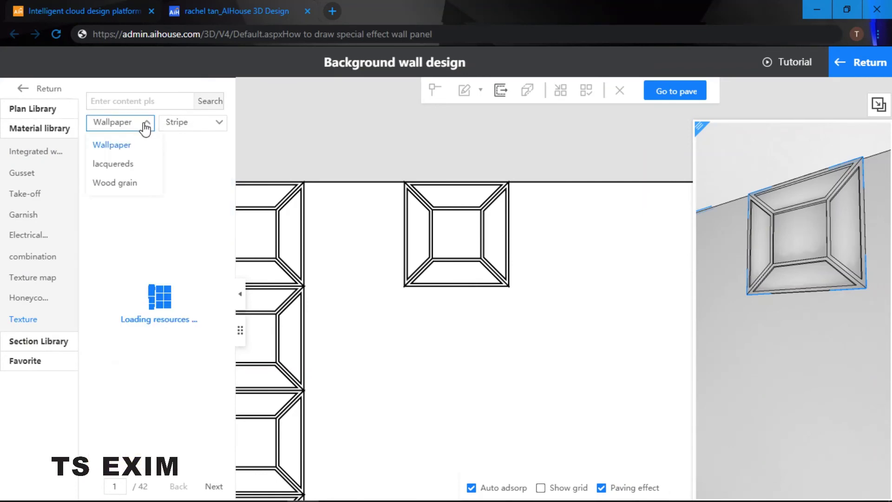
click(128, 165)
click(186, 126)
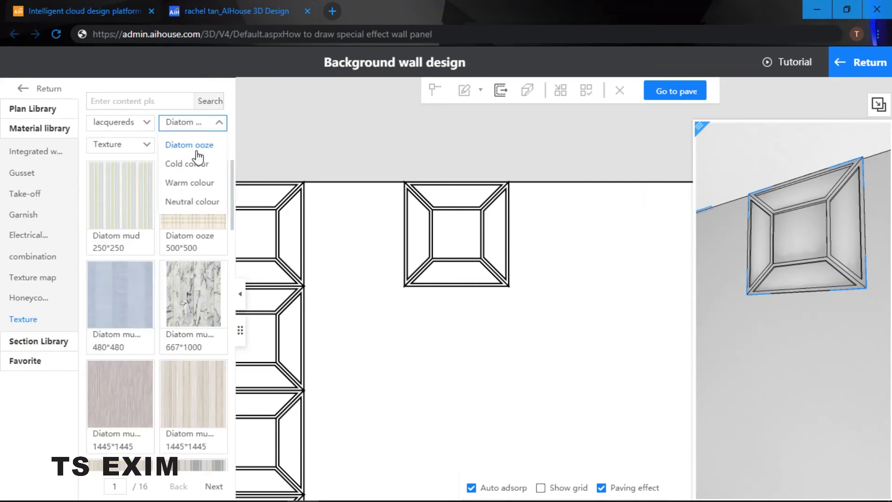
click(193, 166)
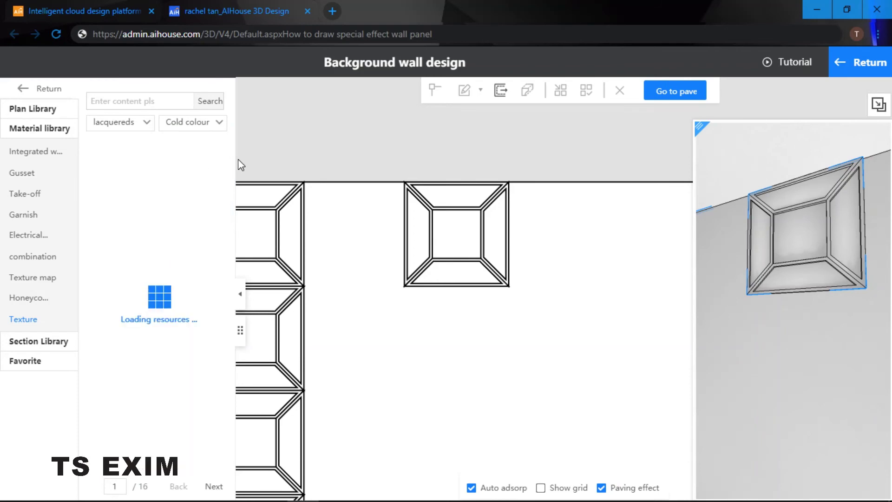
- Drag the dark navy coating onto the raised panel's centre and border faces in 3D
drag(233, 159, 236, 223)
scroll(785, 207, up, 4)
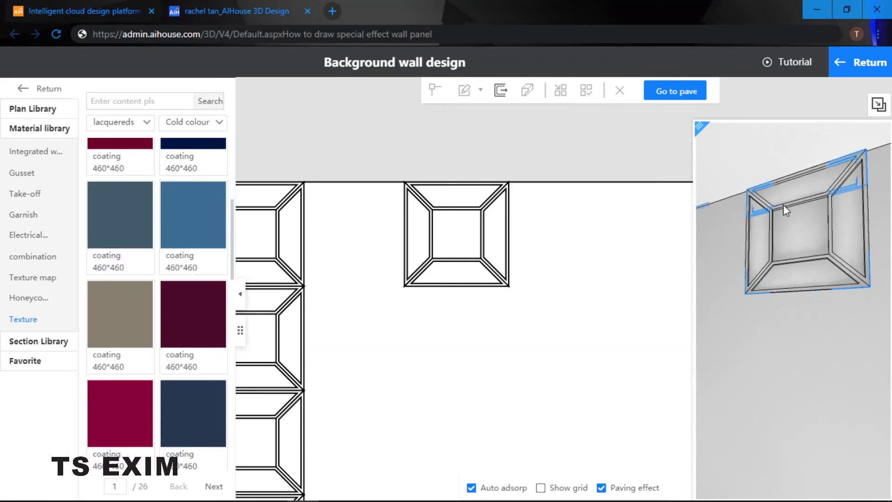
click(779, 215)
right_click(775, 192)
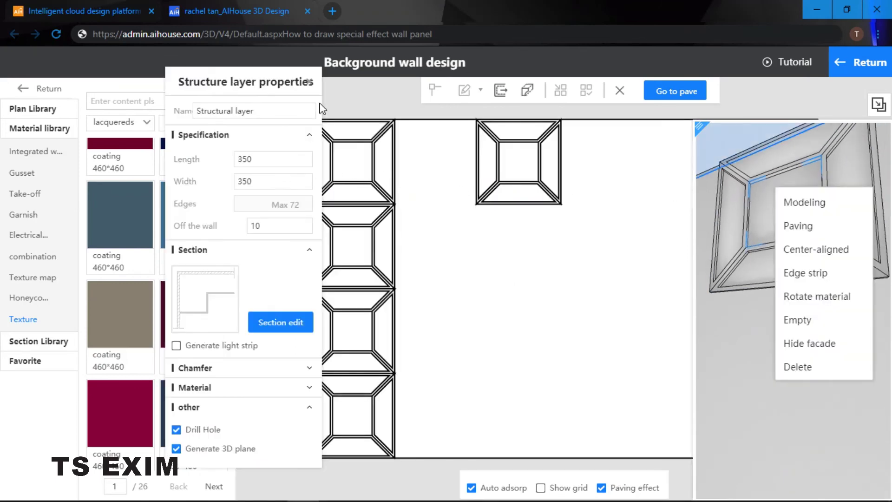
drag(292, 89, 330, 165)
click(349, 167)
drag(130, 220, 779, 161)
drag(141, 203, 709, 211)
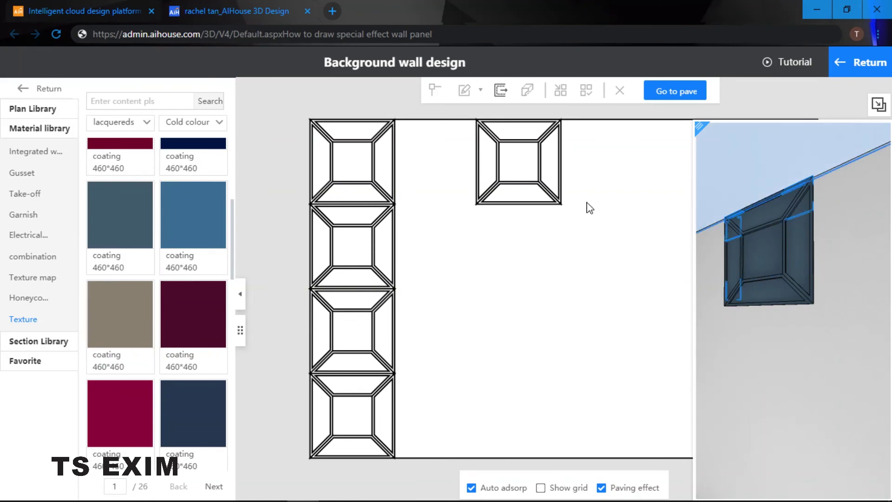
- Place the whole square panel 750 from the left frame
drag(459, 112, 594, 231)
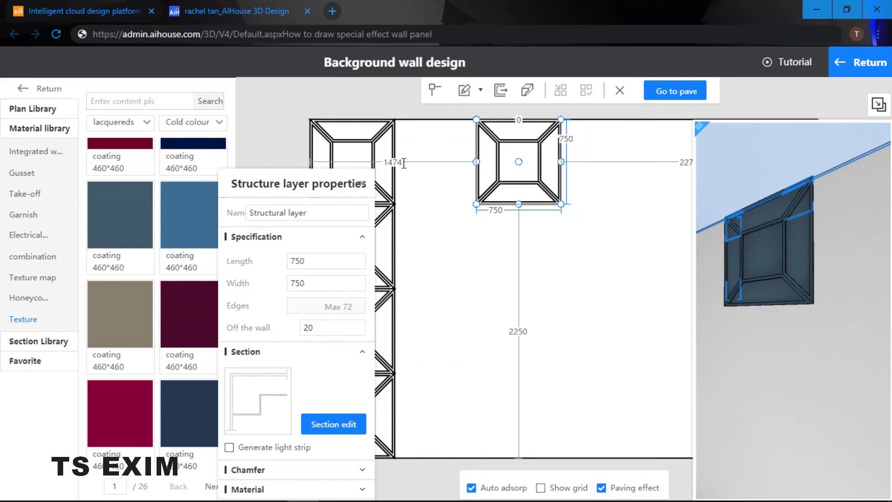
click(393, 162)
text(750)
key(Return)
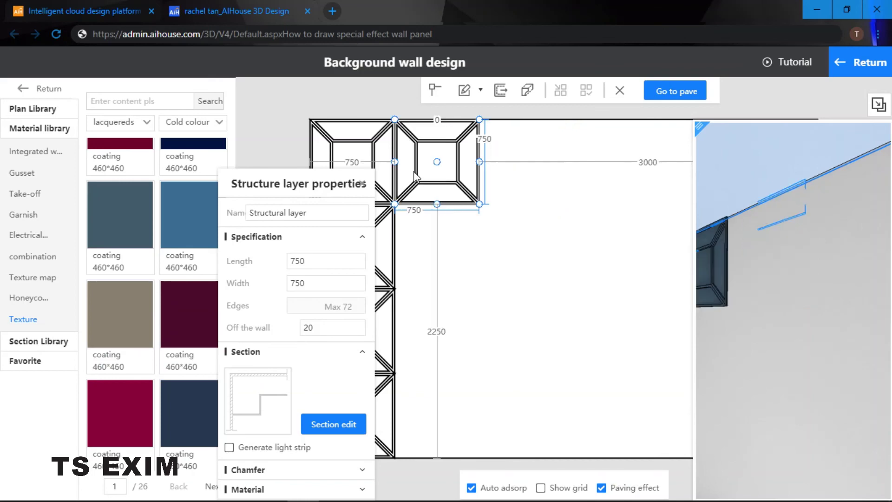
click(361, 185)
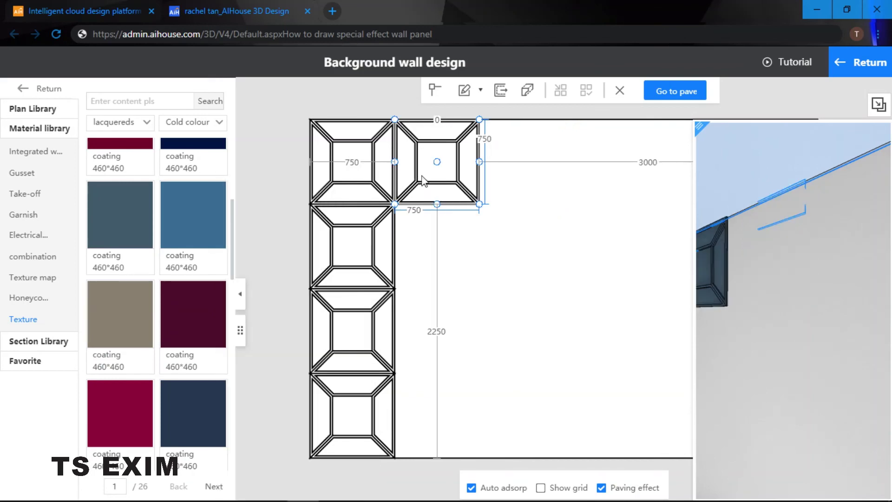
- Pave the panel continuously across the 3000 × 2250 background wall
right_click(473, 168)
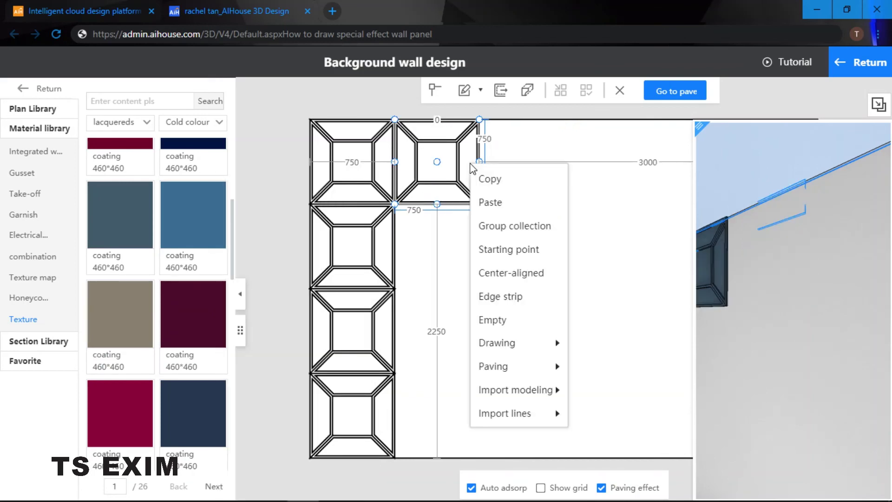
mouse_move(503, 413)
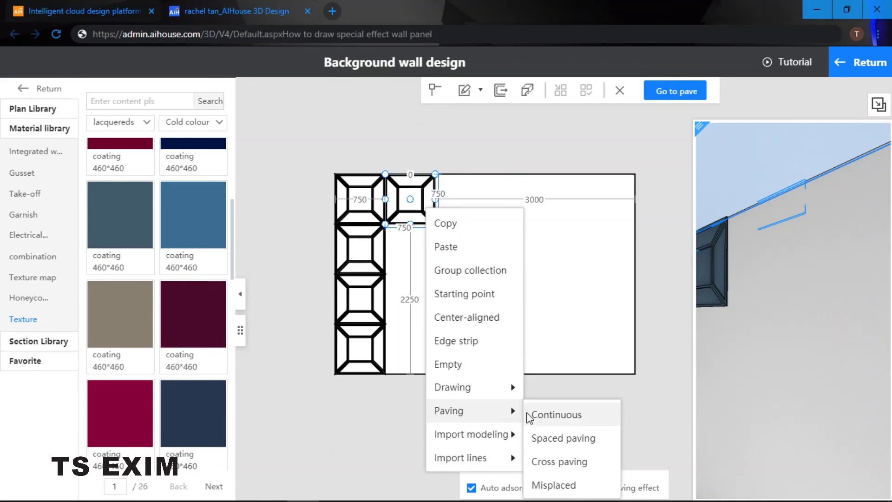
click(563, 415)
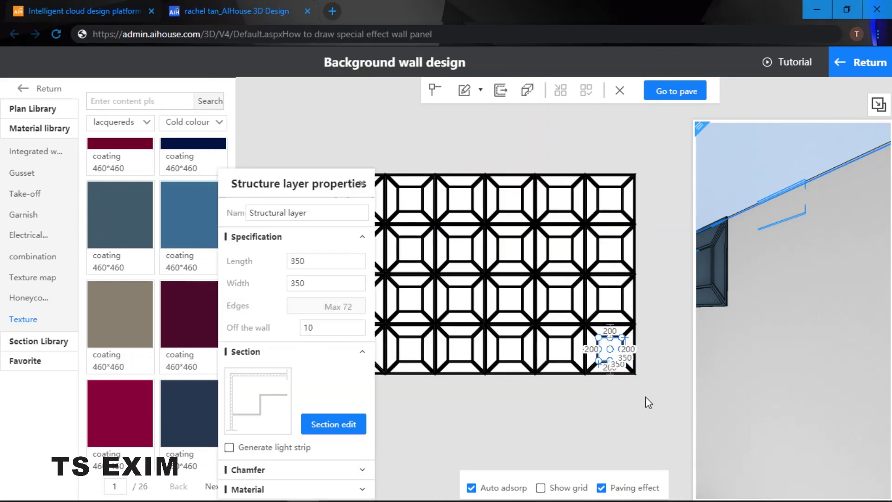
- Return to the Ceiling custom room and frame the whole navy raised-panel wall in the 3D Roam view
click(361, 188)
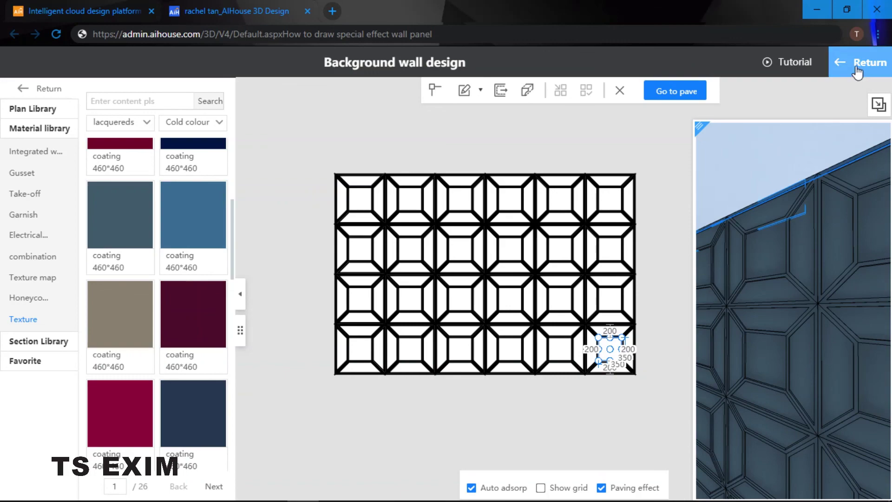
click(860, 70)
scroll(589, 205, down, 3)
drag(590, 205, 633, 257)
scroll(634, 256, down, 2)
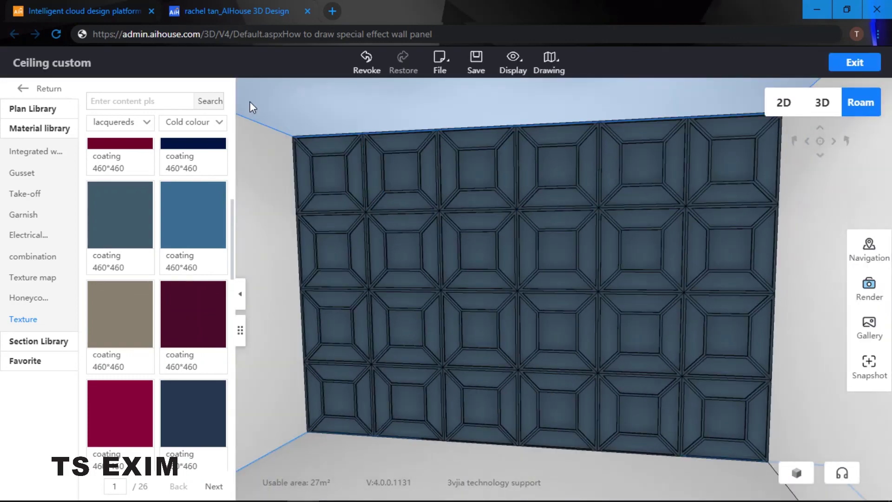